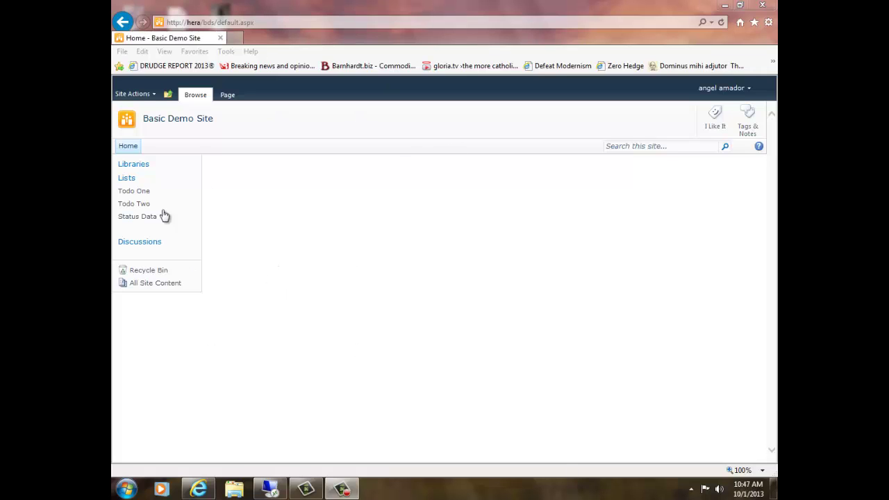
pyautogui.click(134, 94)
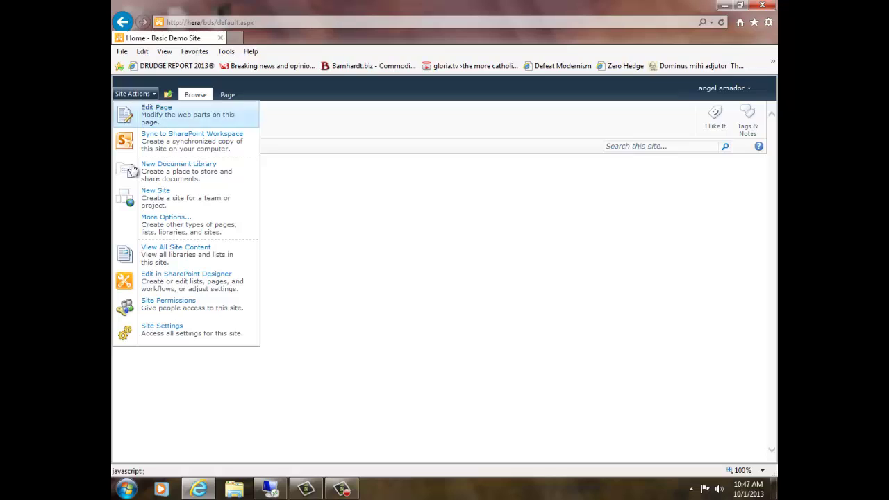
pyautogui.click(393, 325)
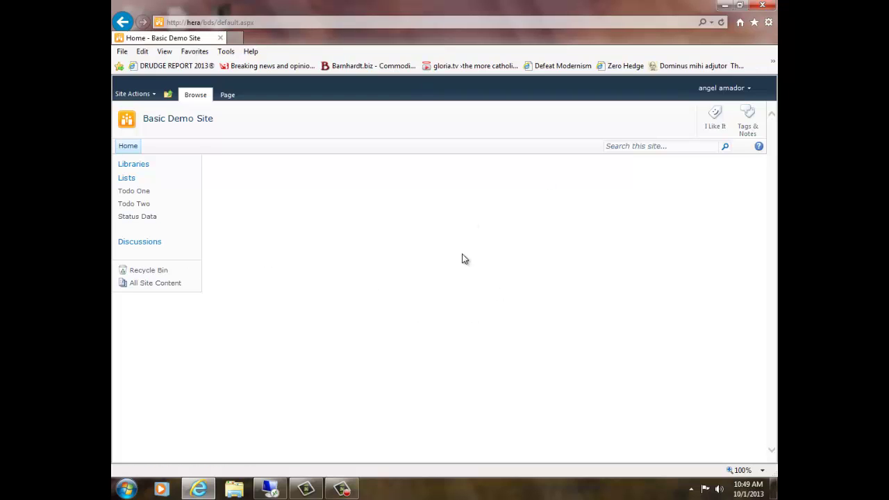
# Open the Todo One list and select the Develop a Plan item.
pyautogui.click(139, 197)
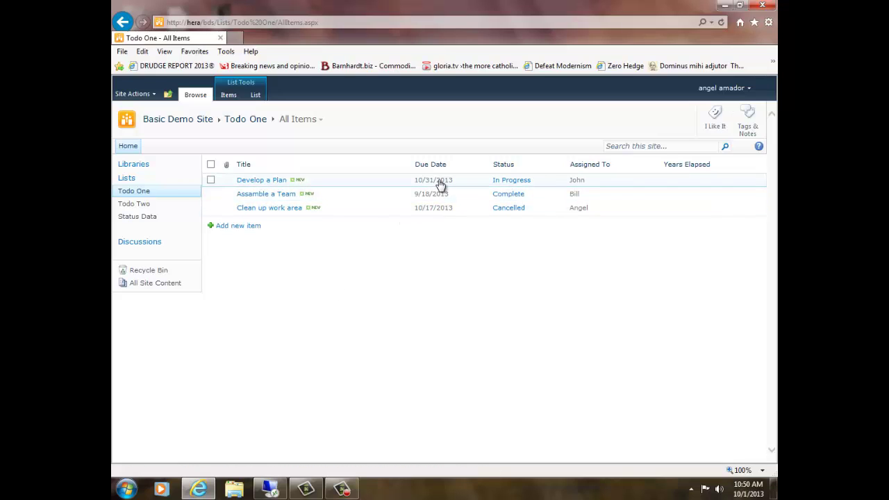
pyautogui.moveTo(438, 183); pyautogui.dragTo(453, 185)
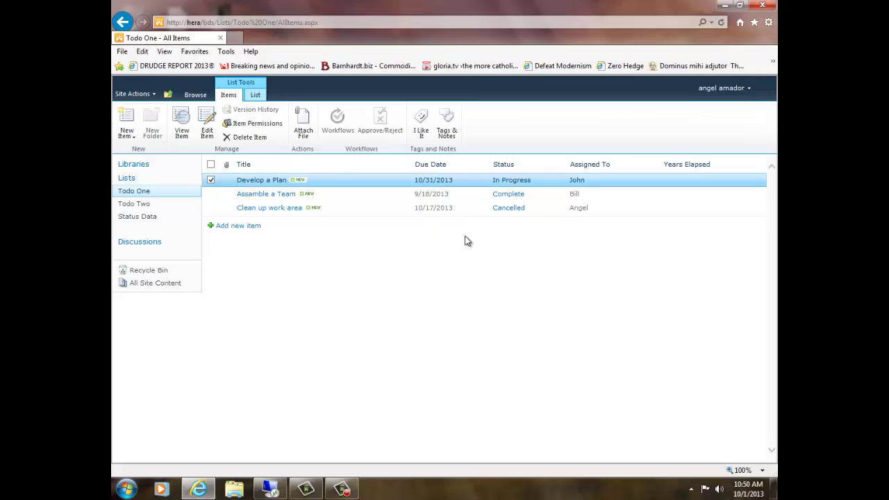
pyautogui.click(194, 96)
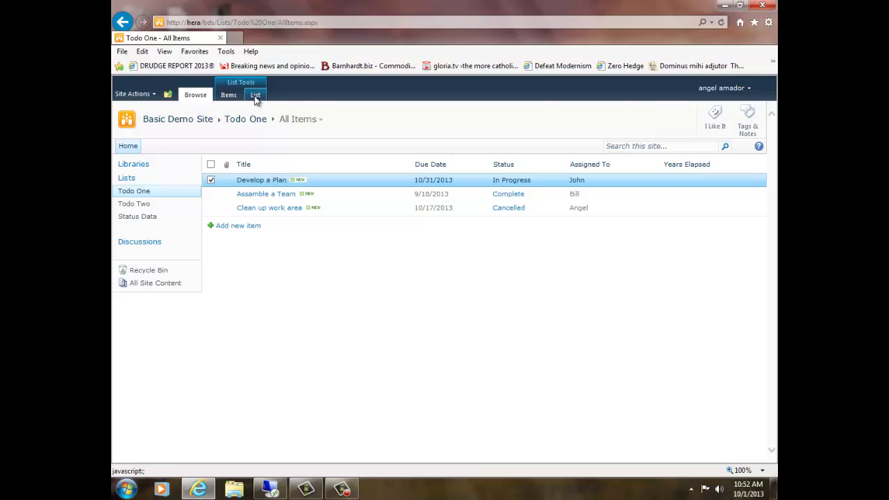
# Open the Todo One list for editing in SharePoint Designer and maximize the window.
pyautogui.click(255, 96)
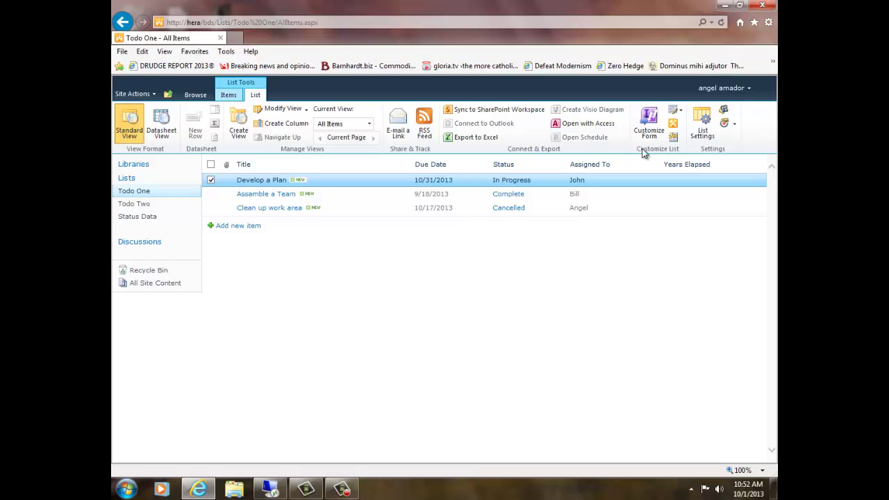
pyautogui.click(675, 129)
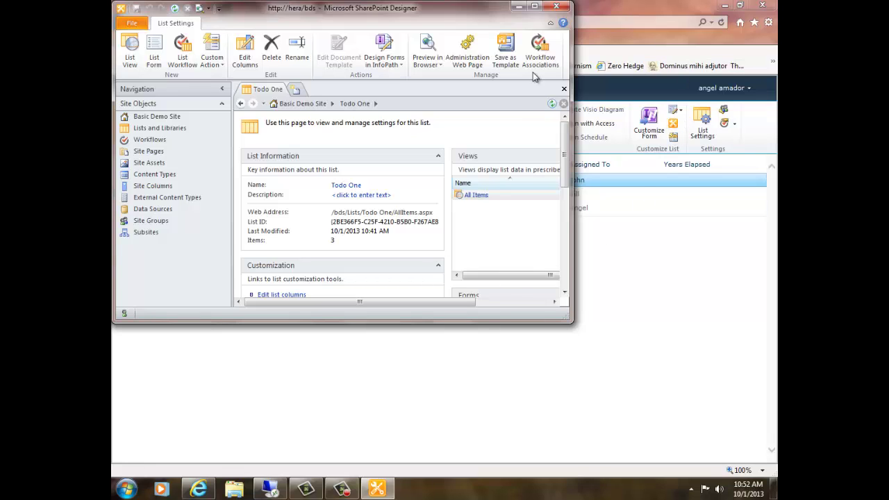
pyautogui.click(534, 6)
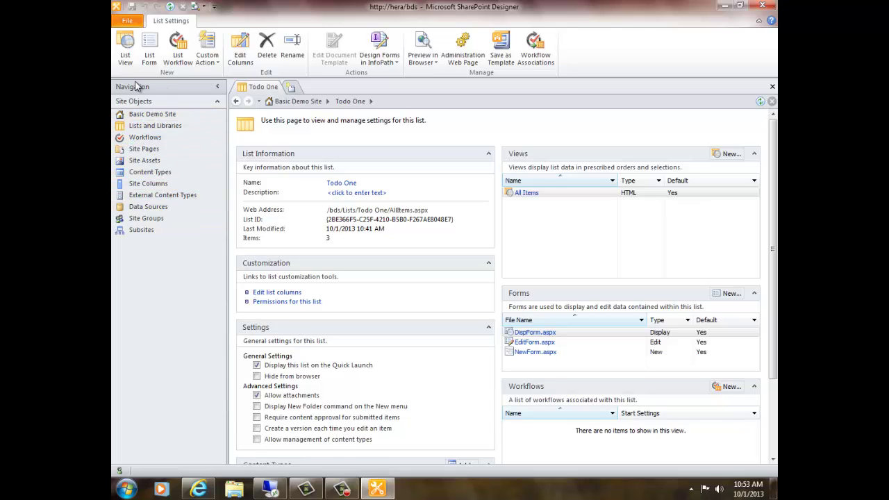
# Create a list workflow named ProcessTodoOneWF on the Todo One list.
pyautogui.click(133, 138)
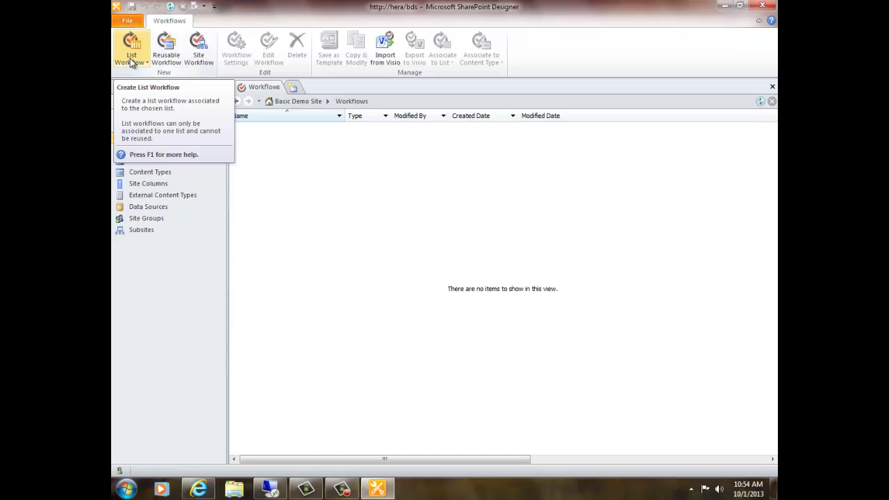
pyautogui.click(131, 63)
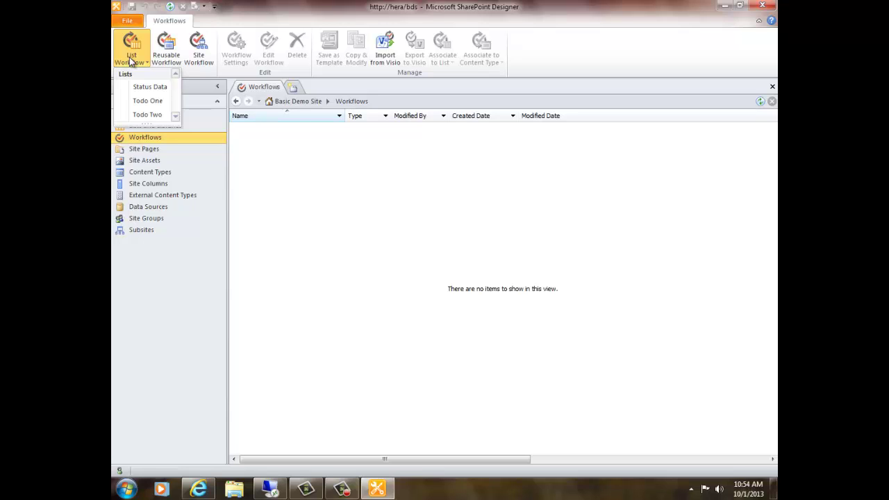
pyautogui.click(149, 102)
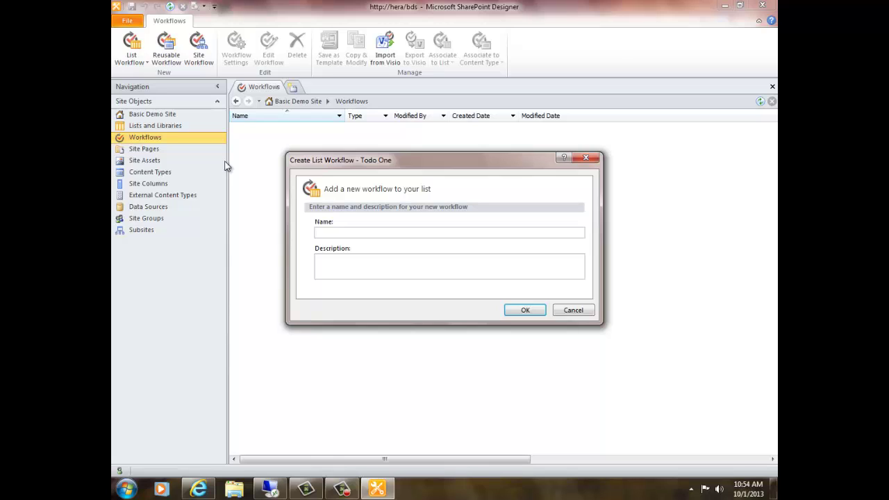
pyautogui.write('ProcessTodoOneW')
pyautogui.write('F')
pyautogui.click(524, 311)
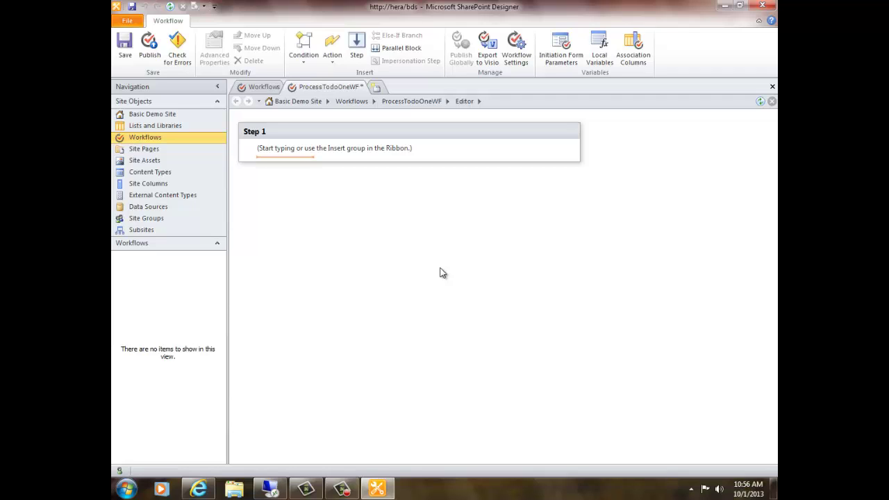
# Add an Extract Substring from Start of String action to Step 1 of the workflow.
pyautogui.click(332, 52)
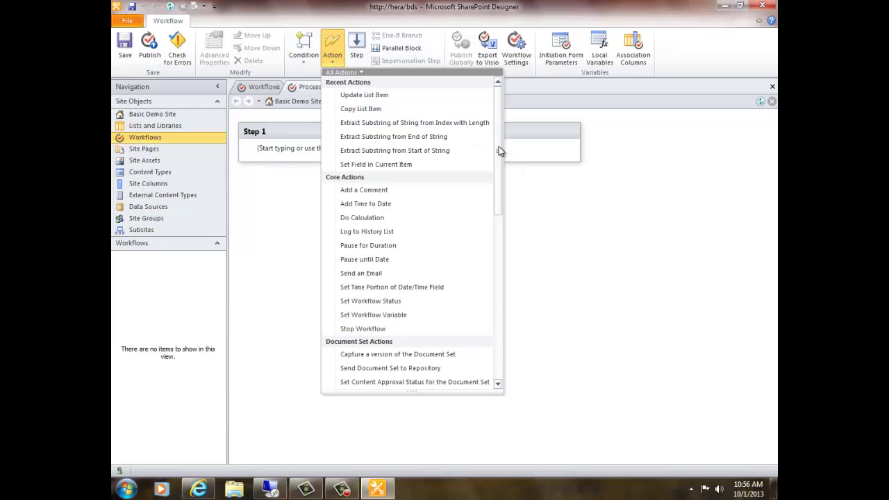
pyautogui.moveTo(497, 149); pyautogui.dragTo(493, 370)
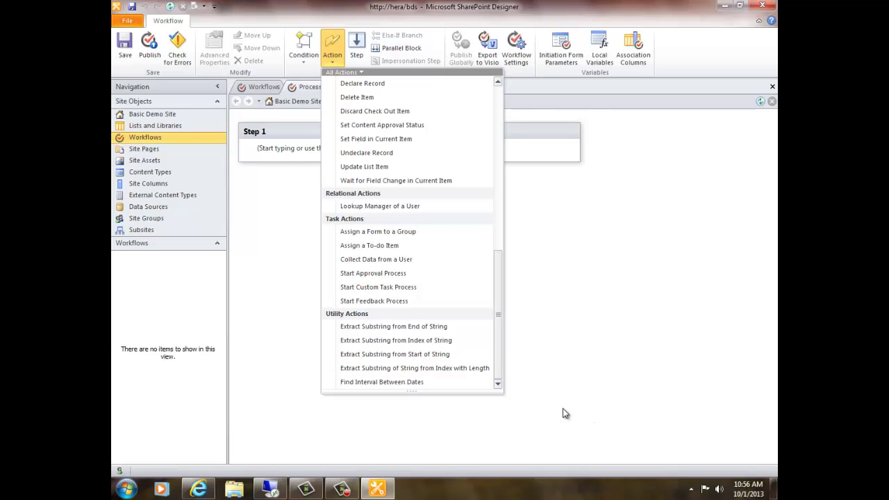
pyautogui.click(385, 354)
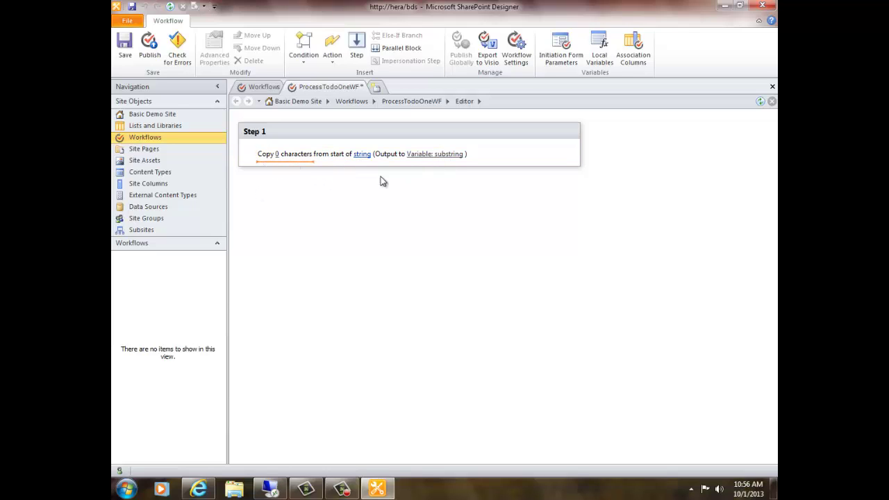
# Set the substring action's source string to the Current Item's Due Date field, returned as ISO Formatted.
pyautogui.click(358, 155)
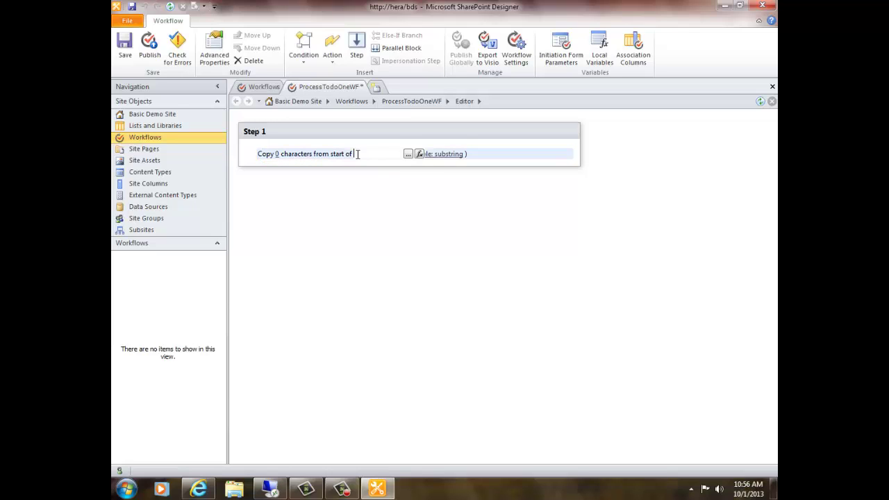
pyautogui.click(419, 155)
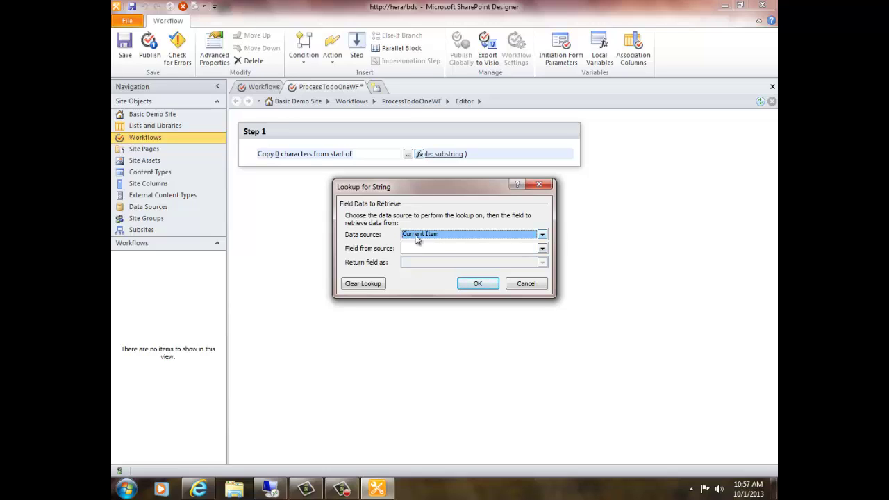
pyautogui.click(542, 250)
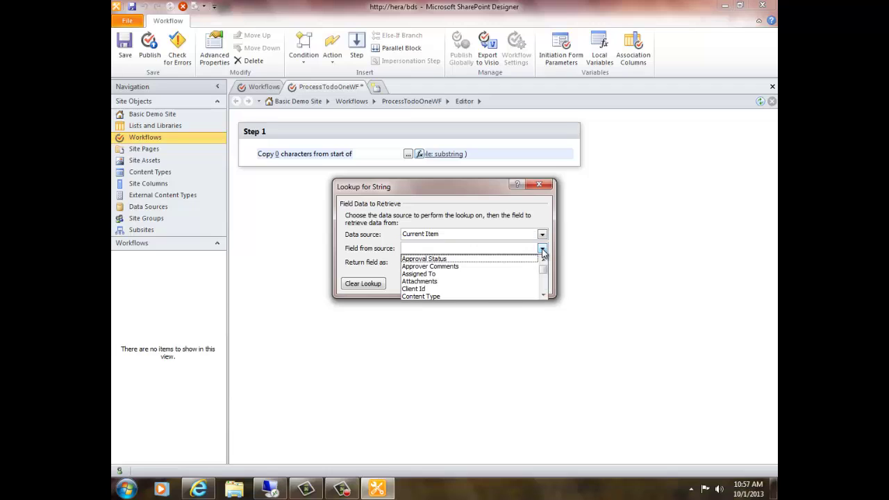
pyautogui.scroll(-2, 472, 281)
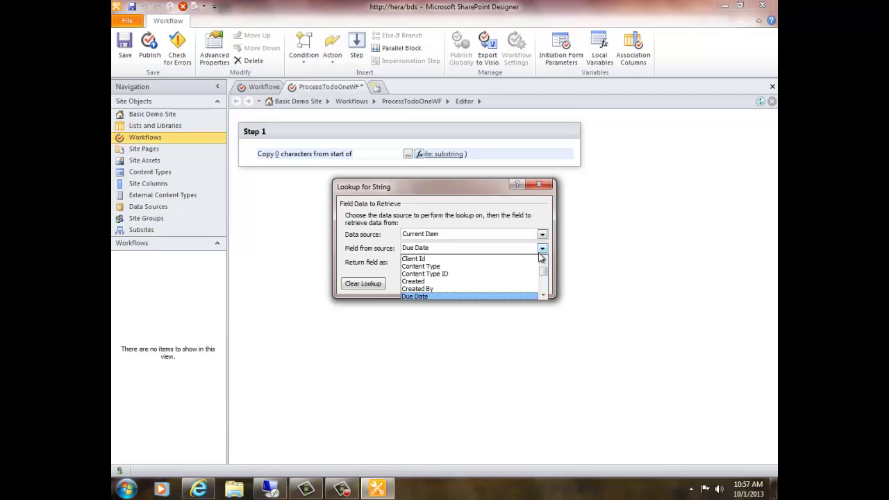
pyautogui.click(478, 297)
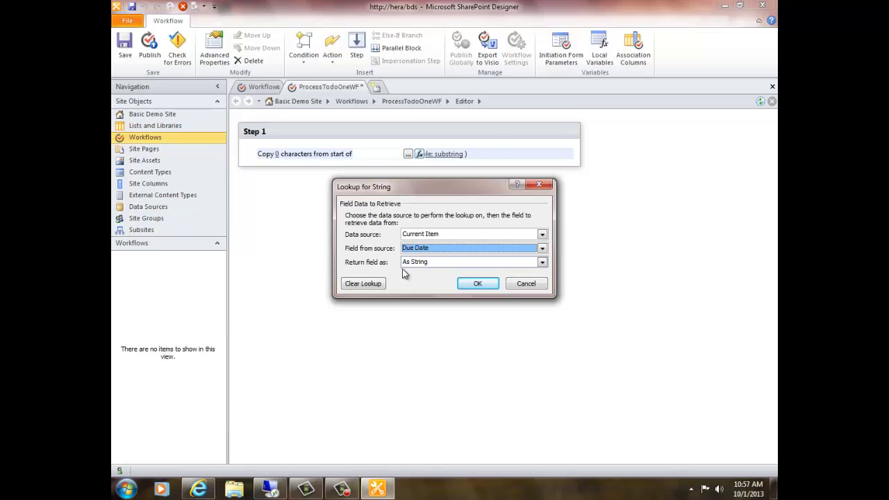
pyautogui.click(542, 262)
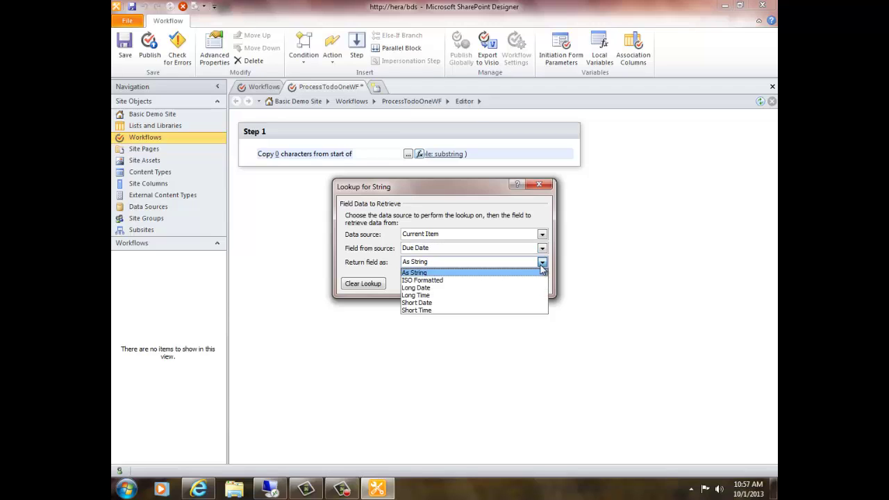
pyautogui.click(499, 281)
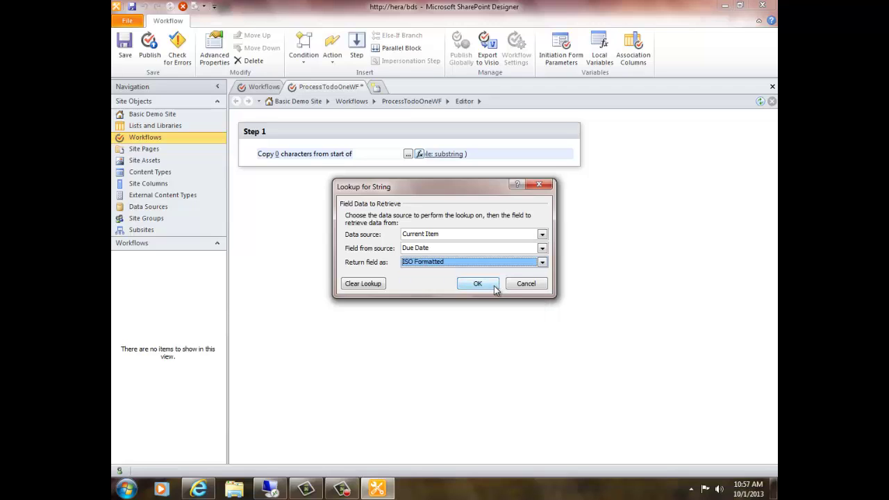
pyautogui.click(488, 288)
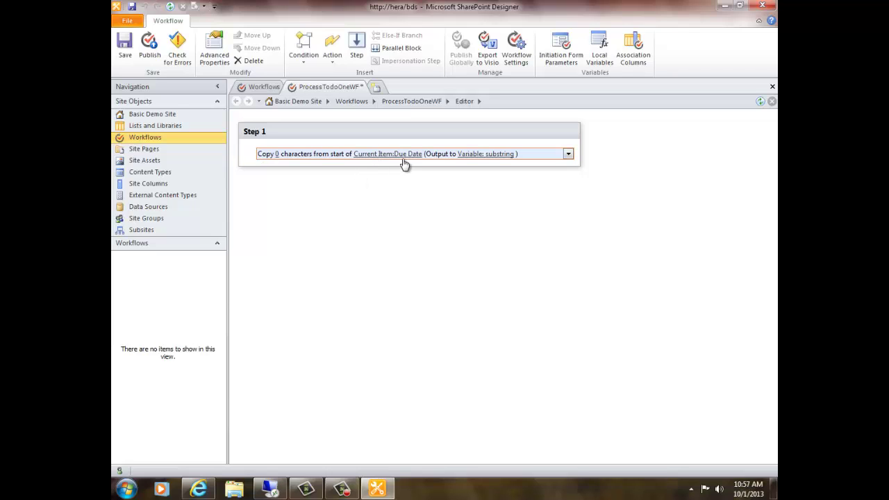
# Make the substring action copy 4 characters and output them to a new String variable named Year.
pyautogui.click(277, 154)
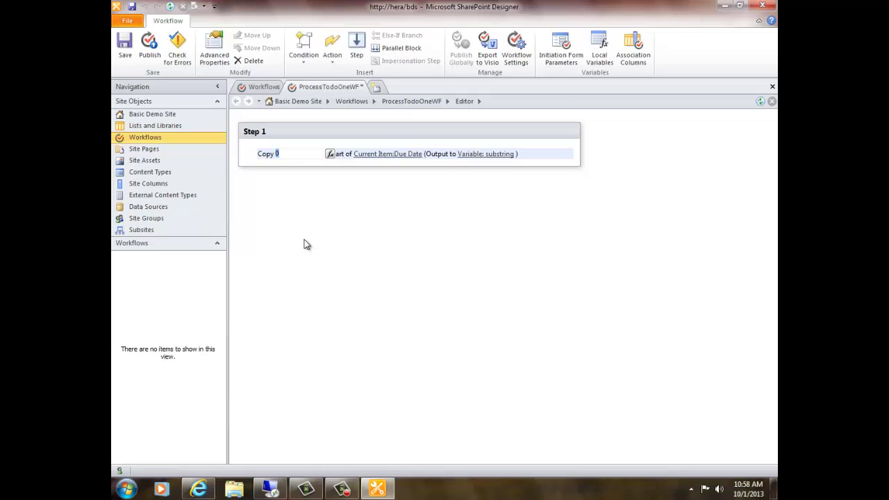
pyautogui.write('4')
pyautogui.press('Return')
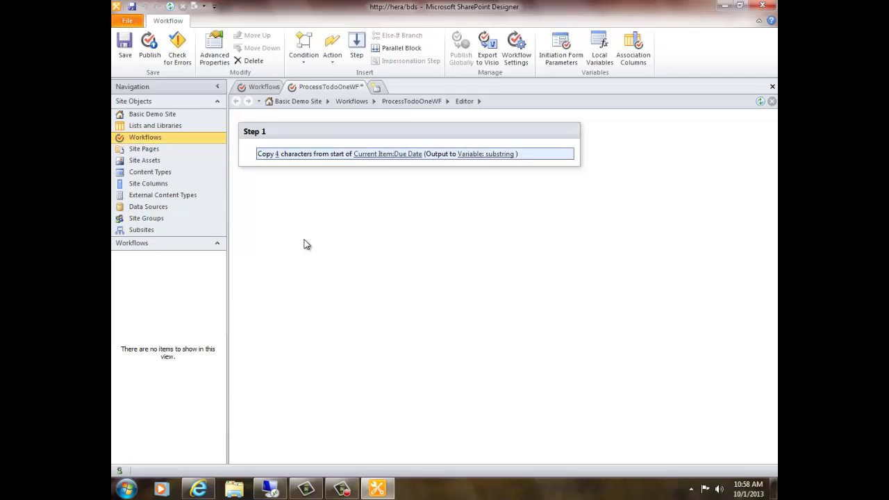
pyautogui.click(466, 154)
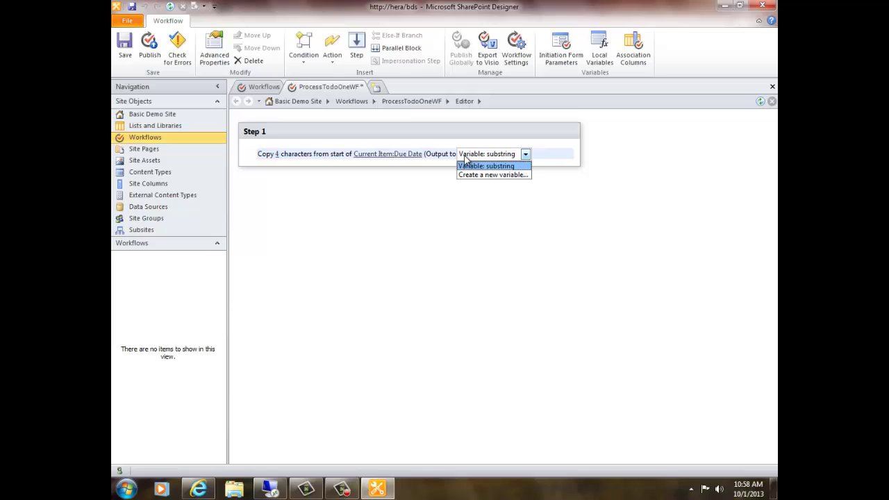
pyautogui.click(498, 175)
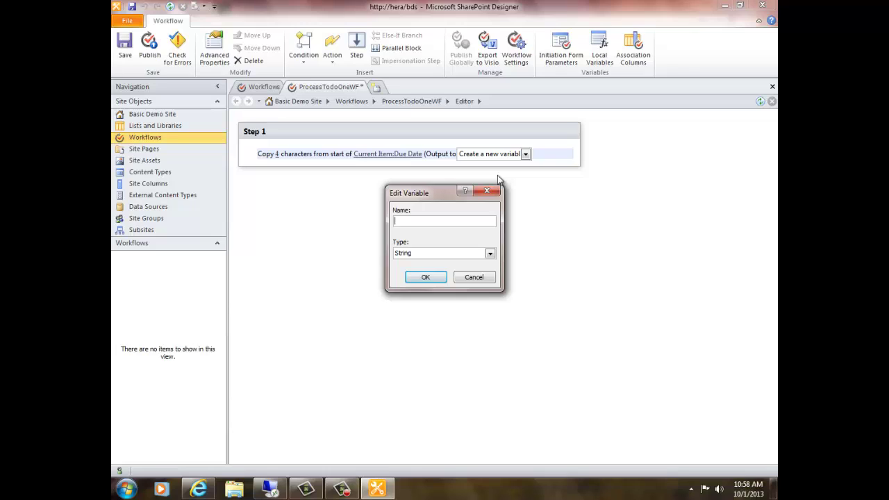
pyautogui.write('Year')
pyautogui.click(421, 278)
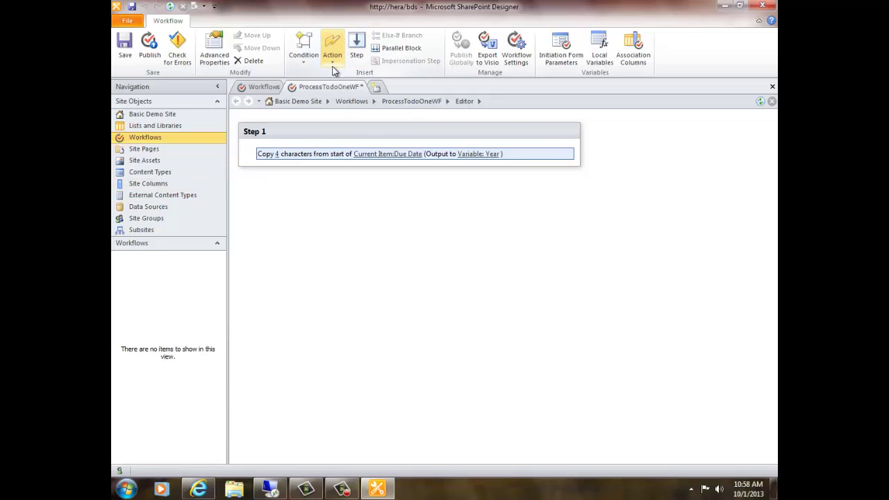
# Add a Set Field in Current Item action below the substring action in Step 1.
pyautogui.click(575, 161)
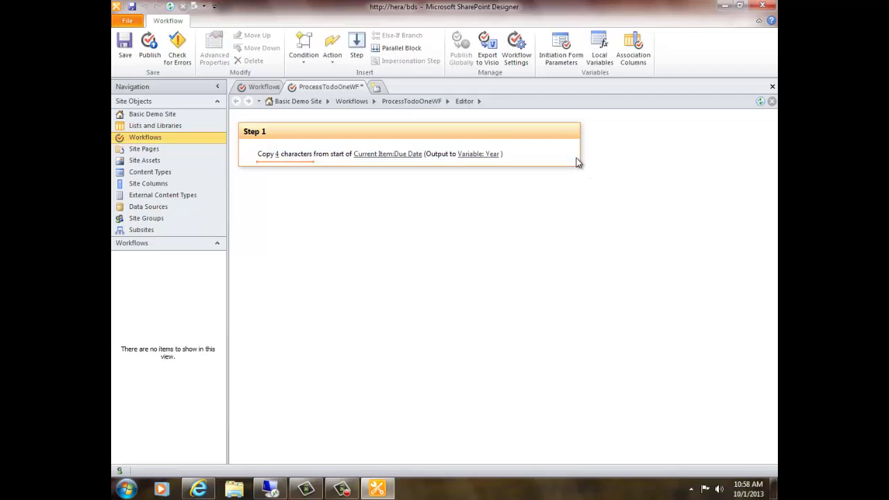
pyautogui.click(332, 53)
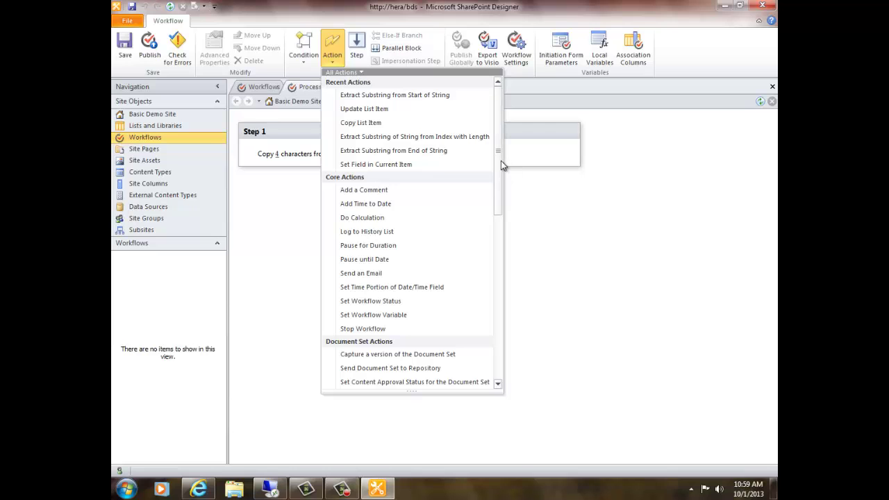
pyautogui.scroll(-1, 499, 166)
pyautogui.moveTo(500, 166); pyautogui.dragTo(495, 263)
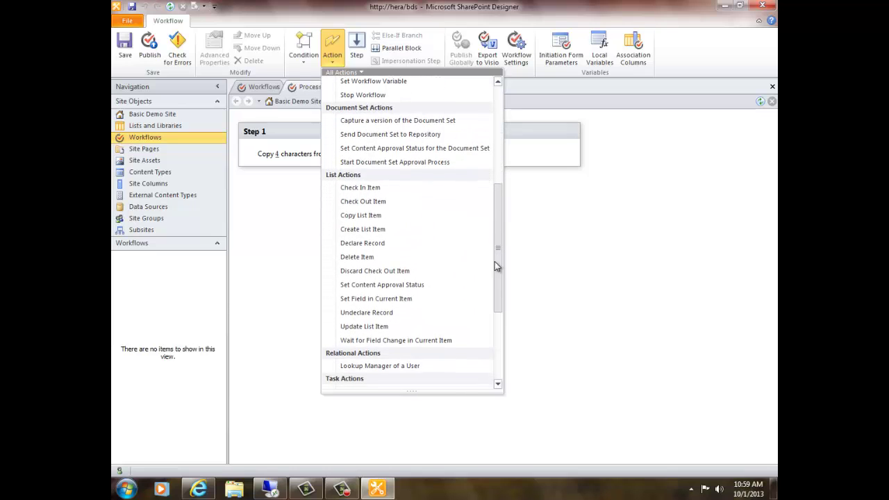
pyautogui.click(343, 300)
# Choose Title as the field to update in the Set Field in Current Item action.
pyautogui.click(290, 173)
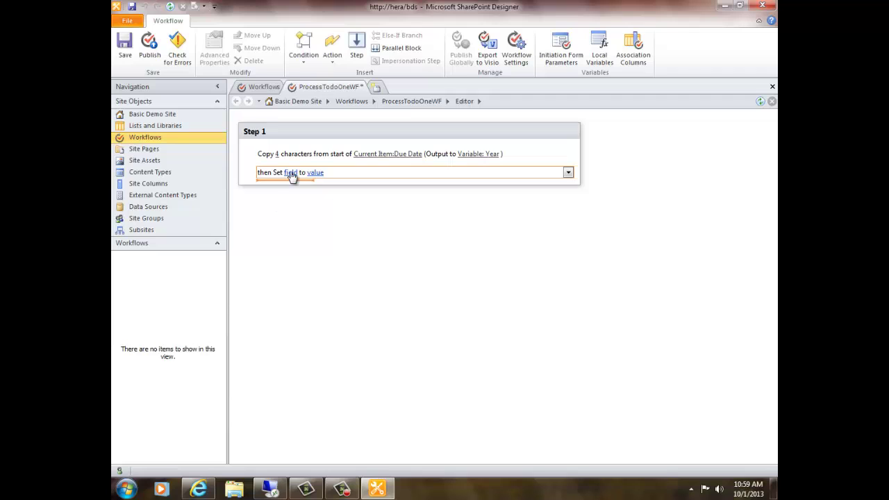
pyautogui.click(290, 173)
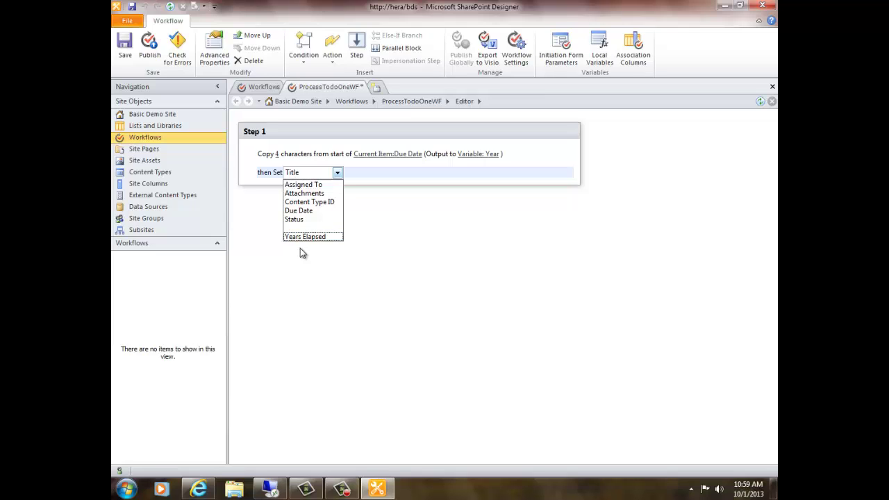
pyautogui.click(292, 230)
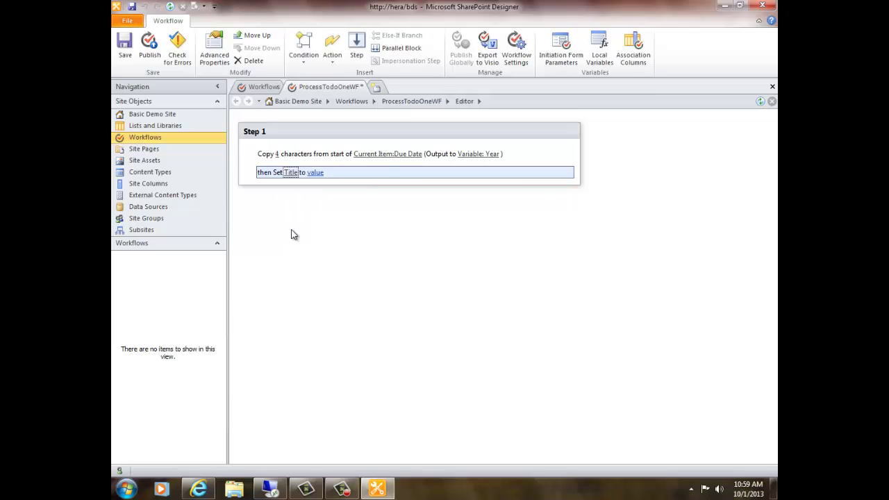
# Build the Title value as a string starting with a lookup to the Year variable from Workflow Variables and Parameters, returned As String.
pyautogui.click(316, 173)
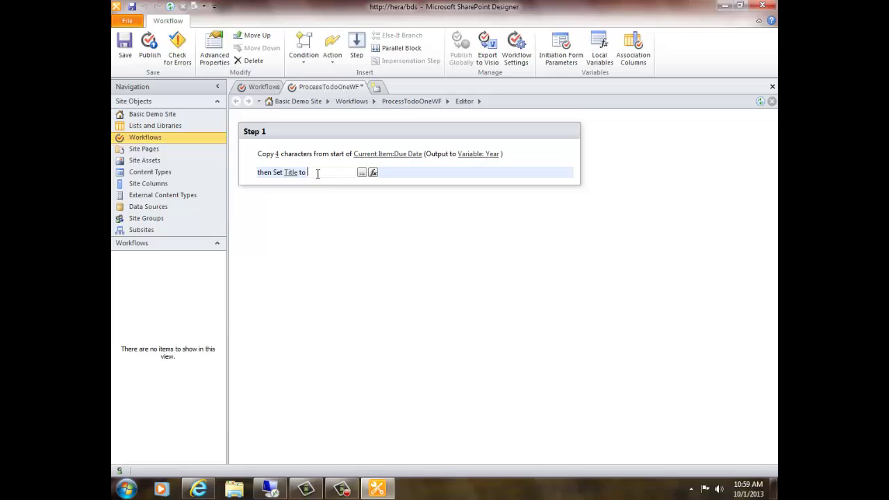
pyautogui.click(360, 172)
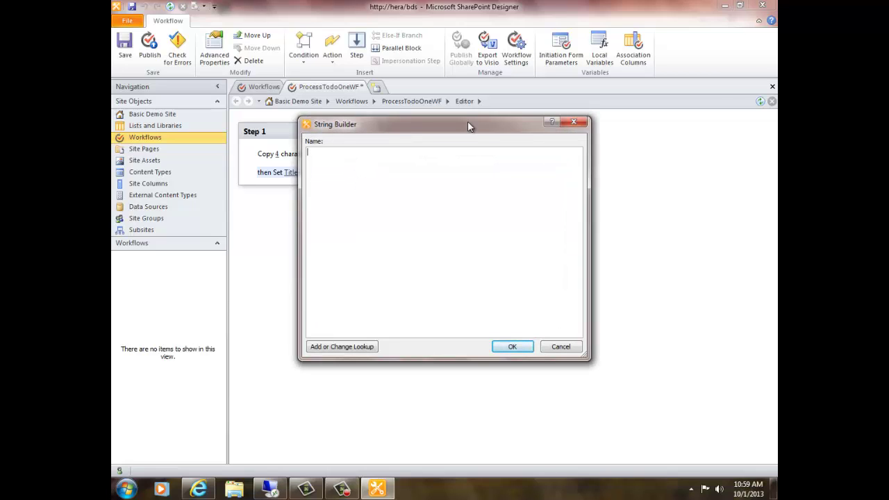
pyautogui.moveTo(468, 125); pyautogui.dragTo(514, 195)
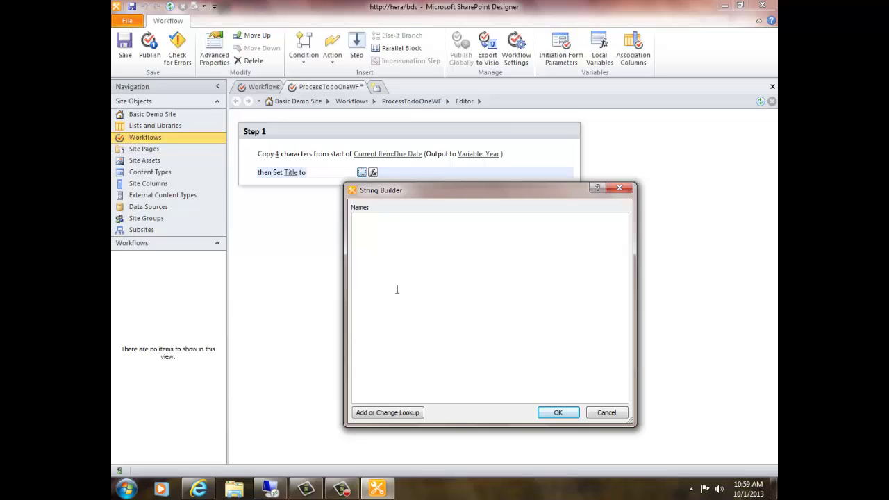
pyautogui.click(382, 413)
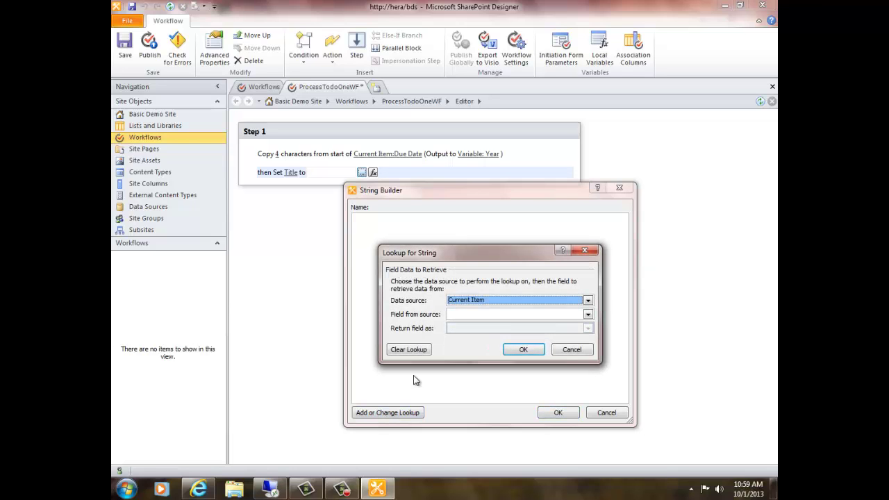
pyautogui.click(588, 300)
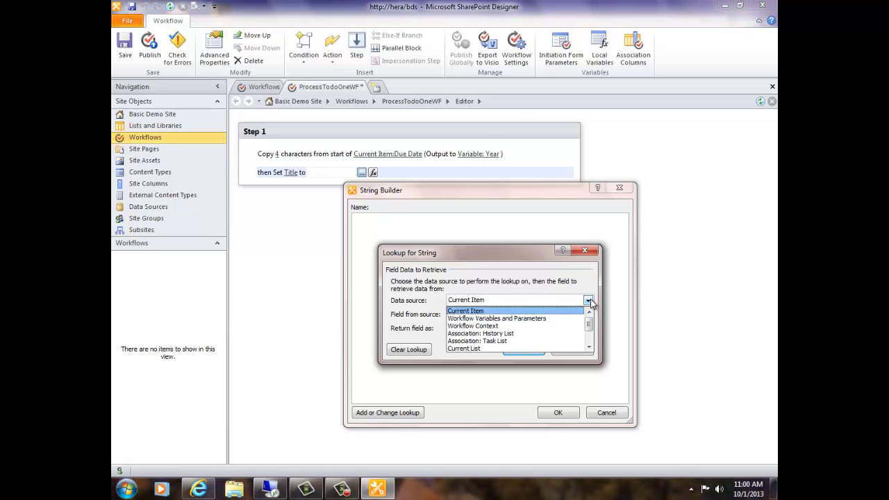
pyautogui.click(588, 301)
pyautogui.click(588, 300)
pyautogui.click(464, 317)
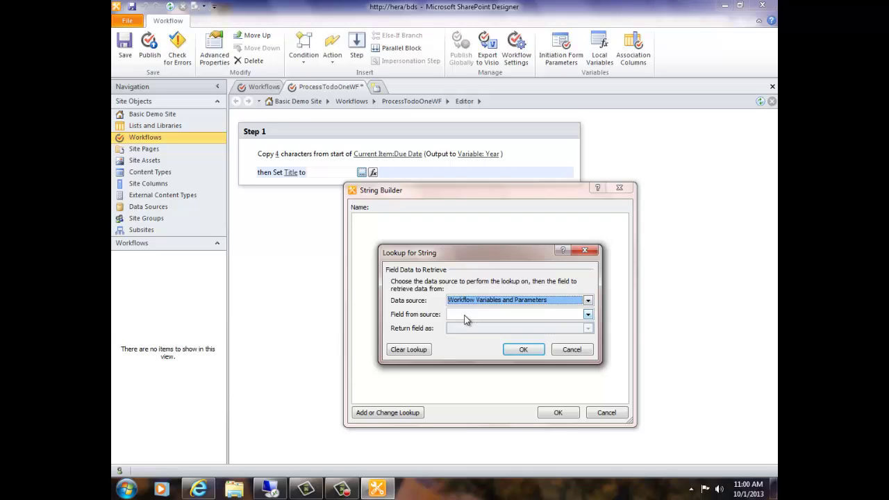
pyautogui.click(587, 316)
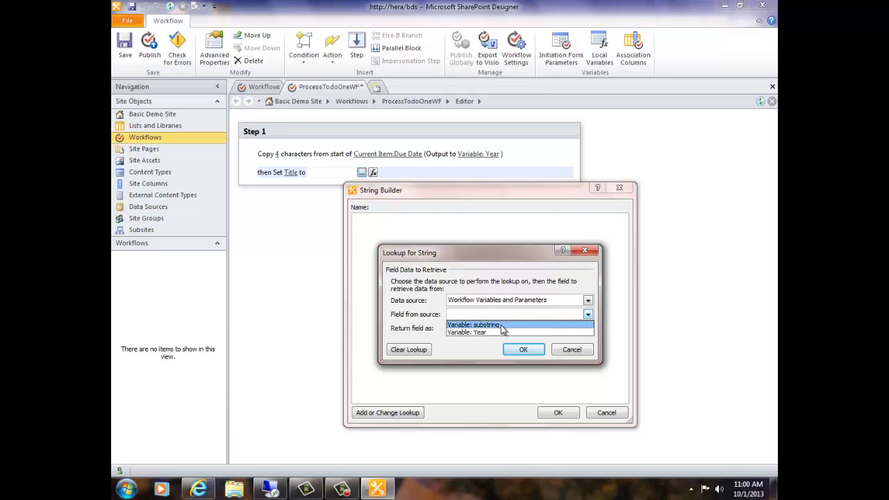
pyautogui.click(488, 333)
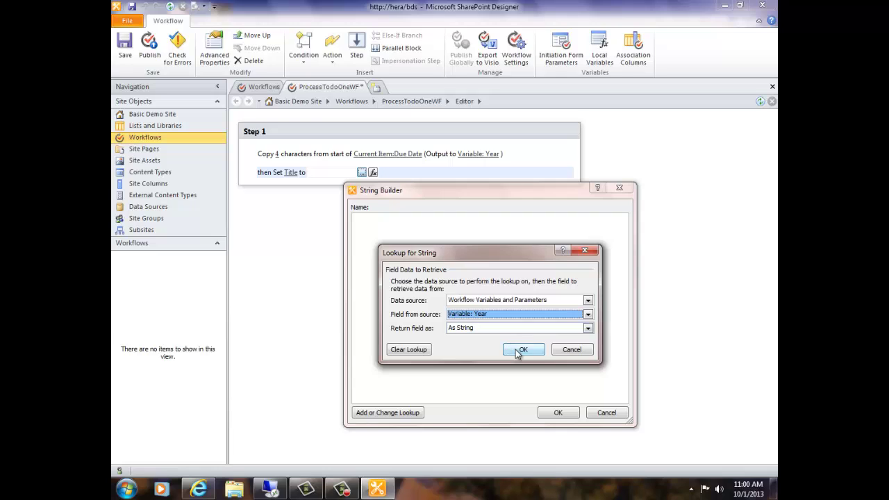
pyautogui.click(515, 349)
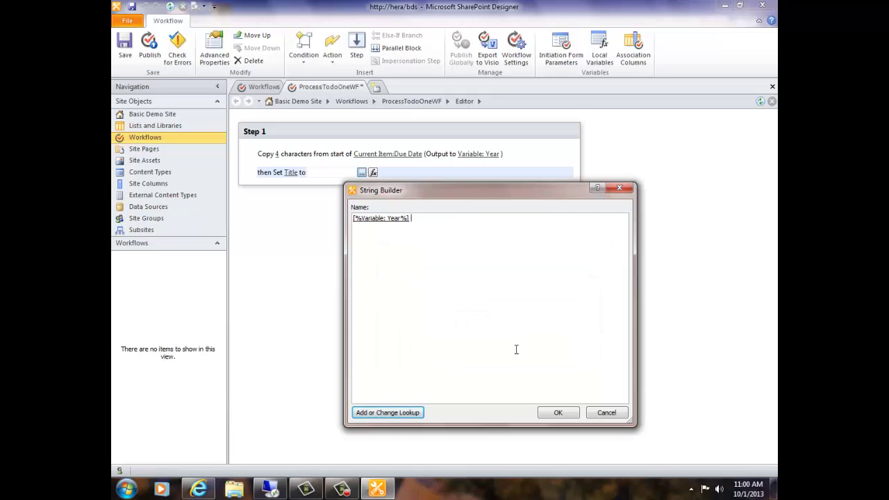
# Append a colon and a lookup to the Current Item's Status field, returned as Lookup Value (as Text), to the string.
pyautogui.write('-')
pyautogui.press('BackSpace')
pyautogui.write(':')
pyautogui.click(398, 414)
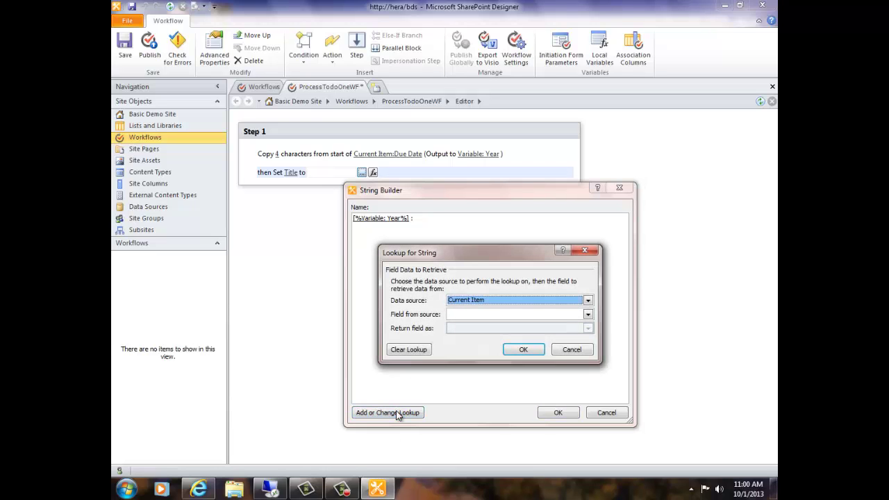
pyautogui.click(588, 314)
pyautogui.press('s')
pyautogui.press('s')
pyautogui.press('s')
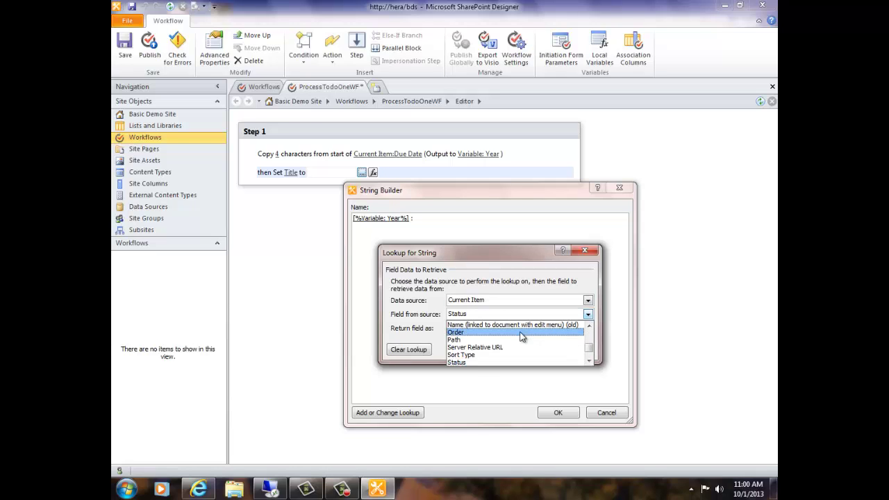
pyautogui.click(477, 362)
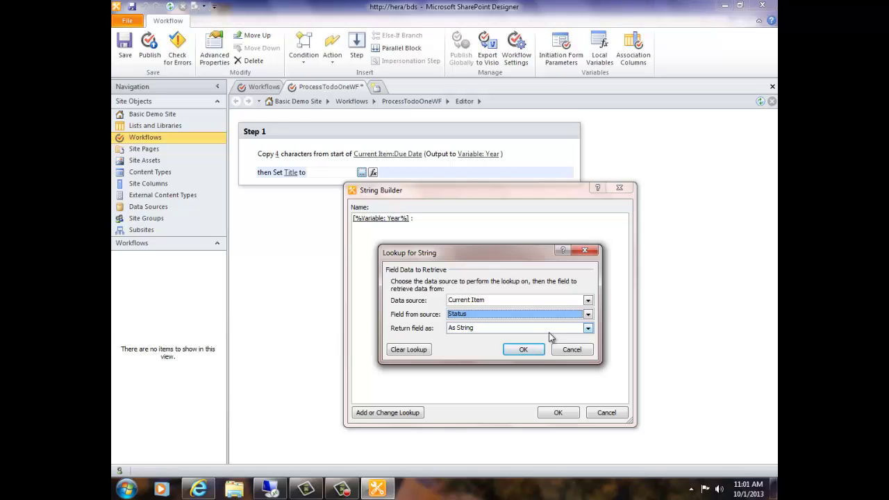
pyautogui.click(588, 328)
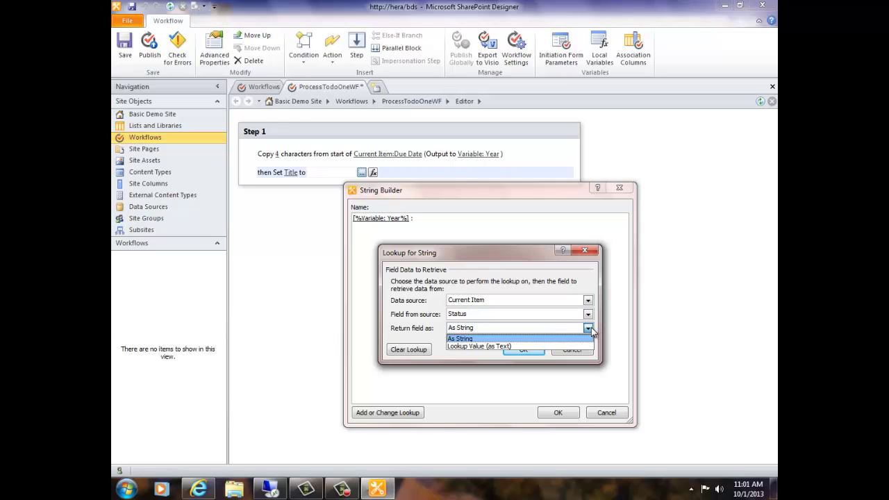
pyautogui.click(517, 346)
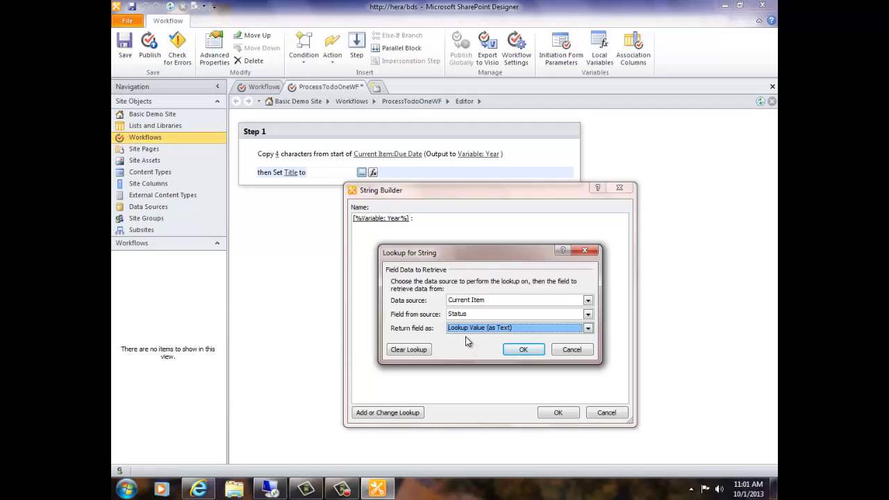
pyautogui.click(519, 353)
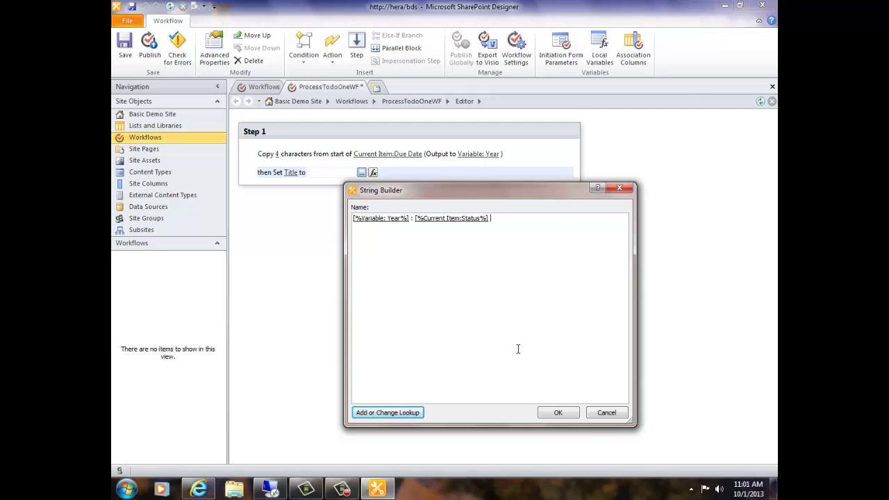
# Append a hyphen and a lookup to the Current Item's Title field, and accept the finished string as the Title value.
pyautogui.write(':')
pyautogui.click(387, 413)
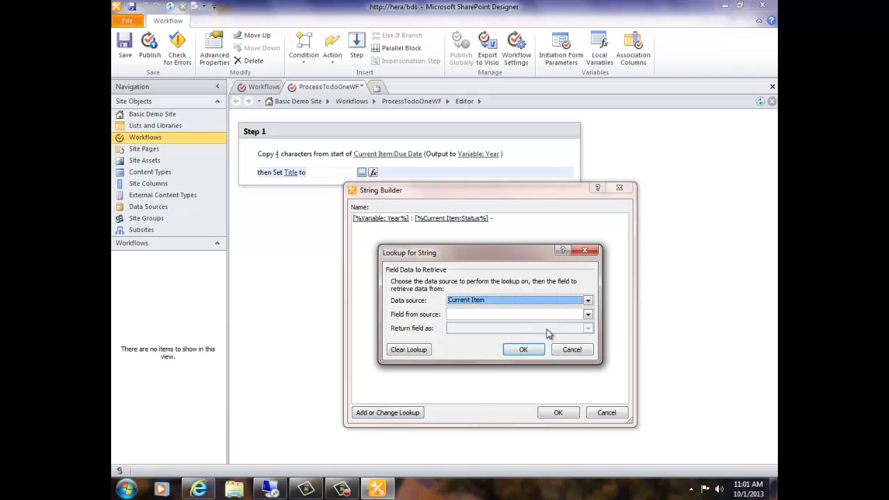
pyautogui.click(588, 315)
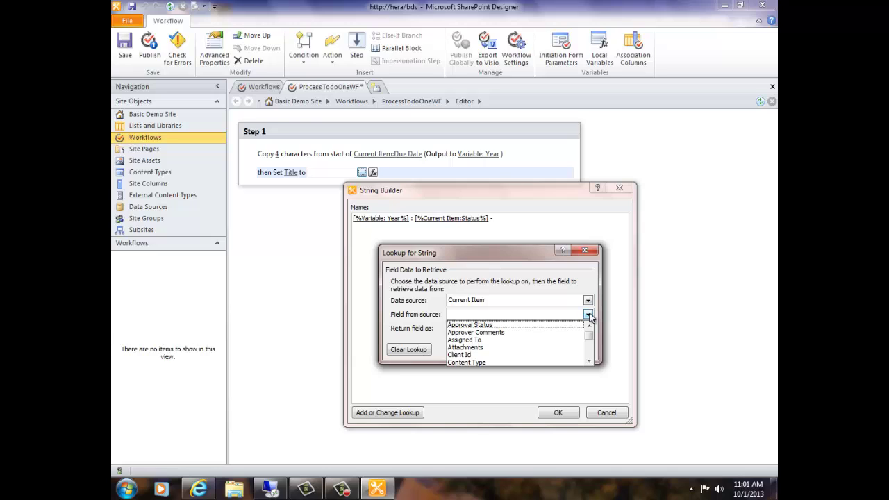
pyautogui.press('t')
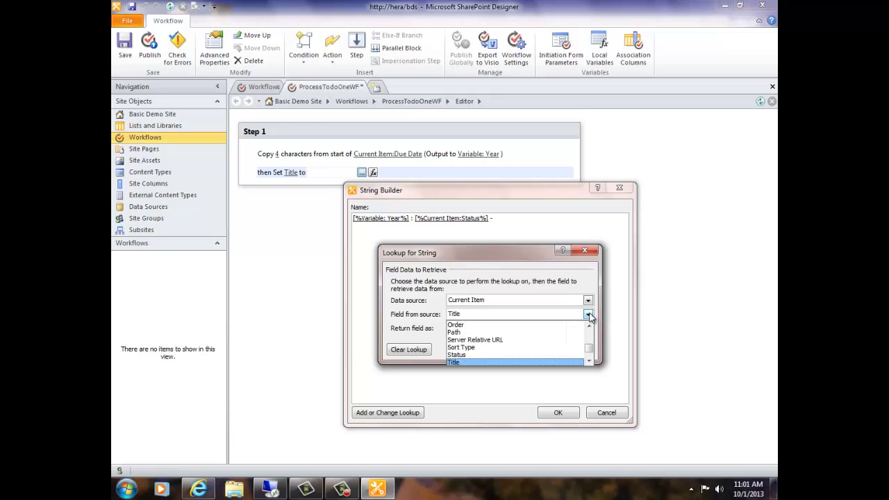
pyautogui.click(453, 363)
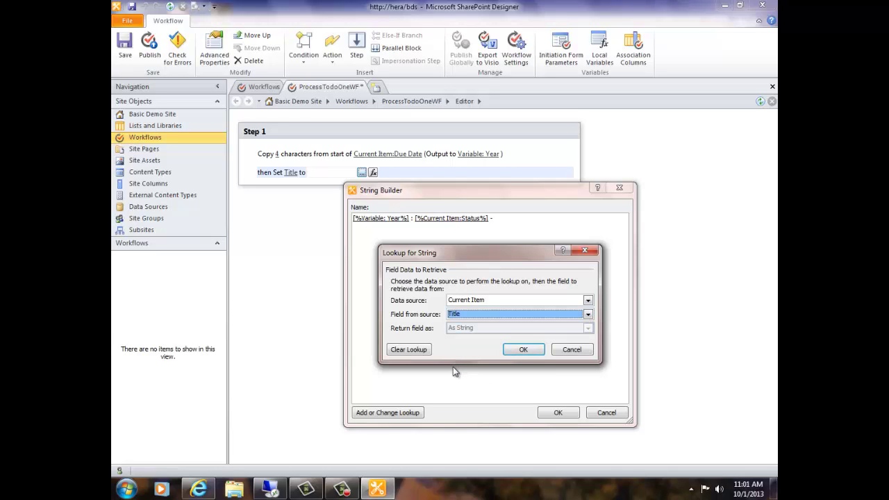
pyautogui.click(523, 349)
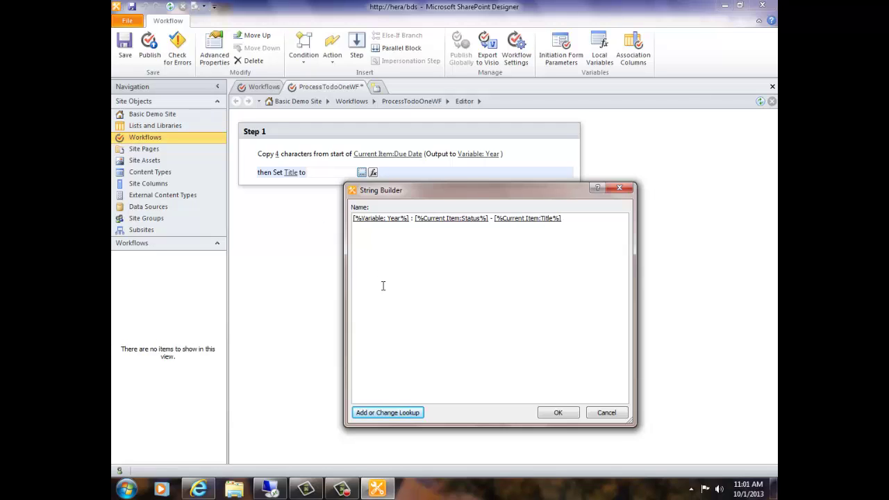
pyautogui.click(559, 413)
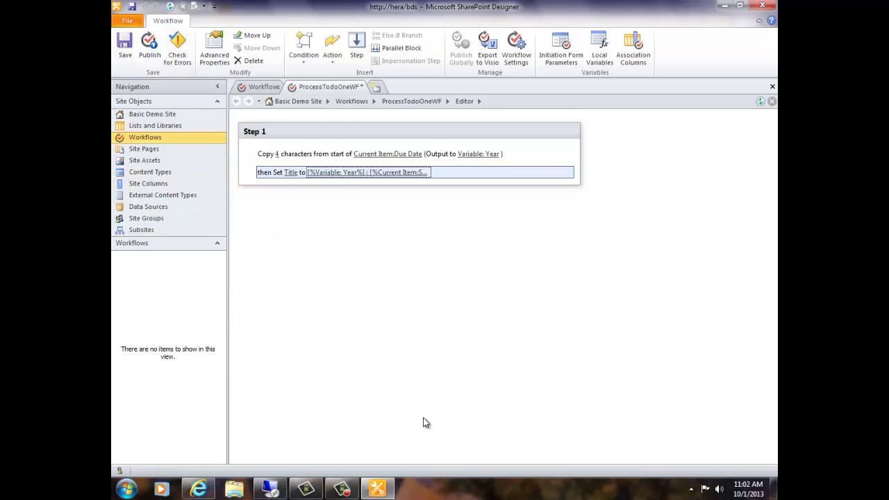
# Check the workflow for errors and save it.
pyautogui.click(177, 60)
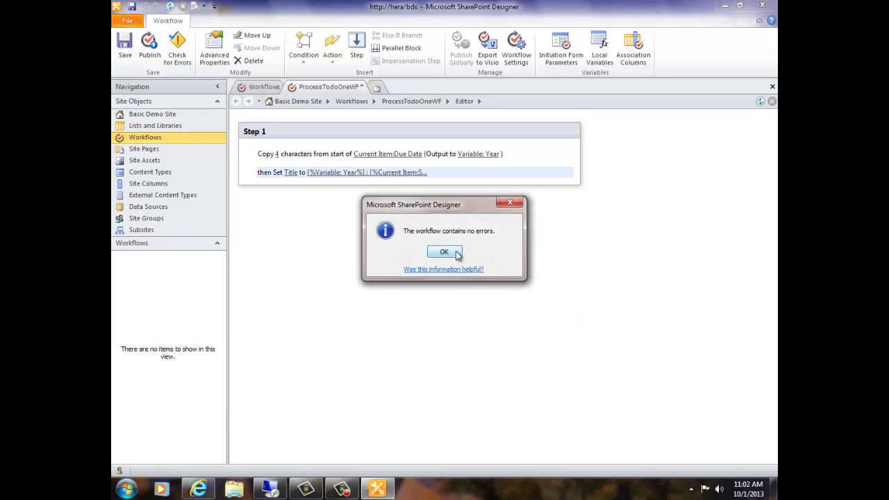
pyautogui.click(458, 253)
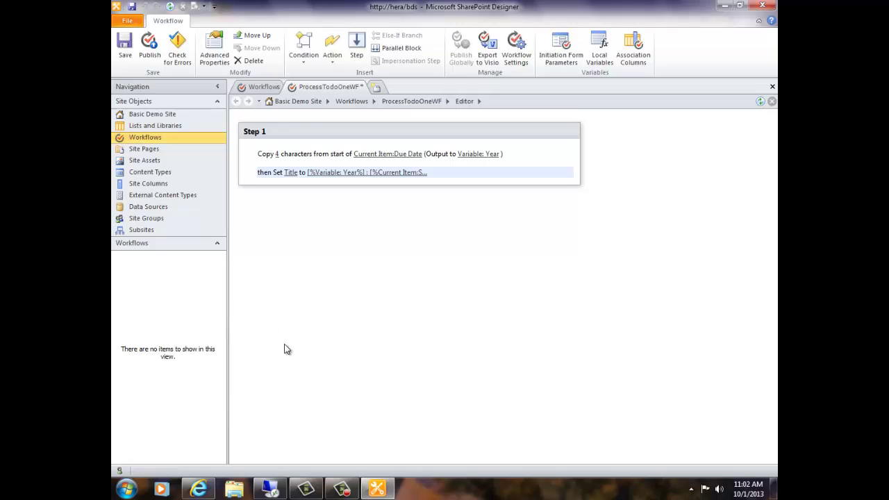
pyautogui.click(124, 50)
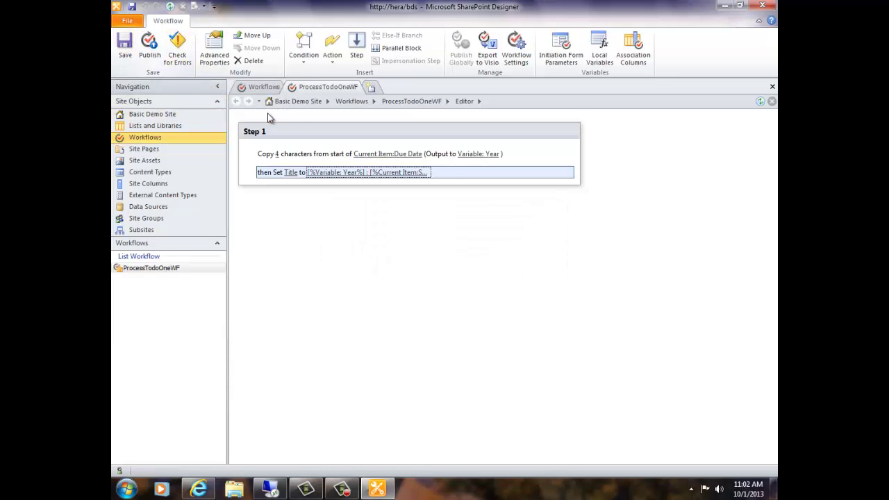
# Set ProcessTodoOneWF to start automatically when an item is created and when an item is changed, and save the workflow.
pyautogui.click(259, 89)
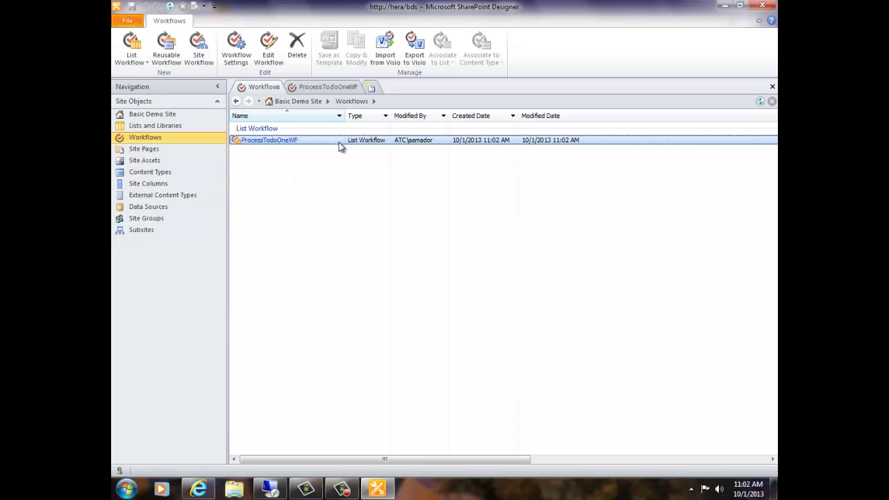
pyautogui.click(272, 143)
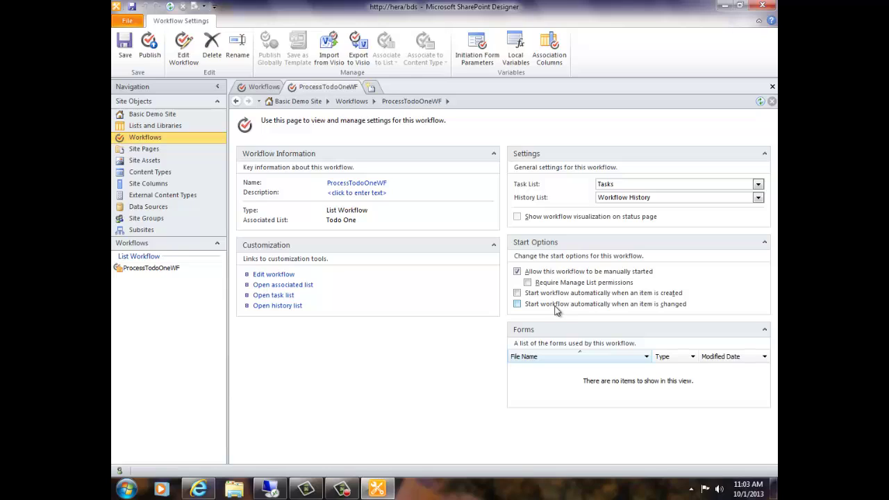
pyautogui.click(516, 292)
pyautogui.click(517, 305)
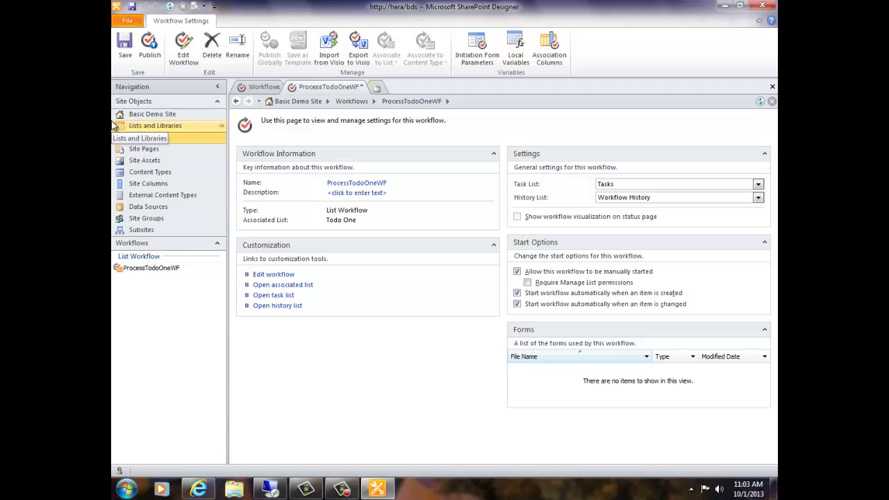
pyautogui.click(126, 46)
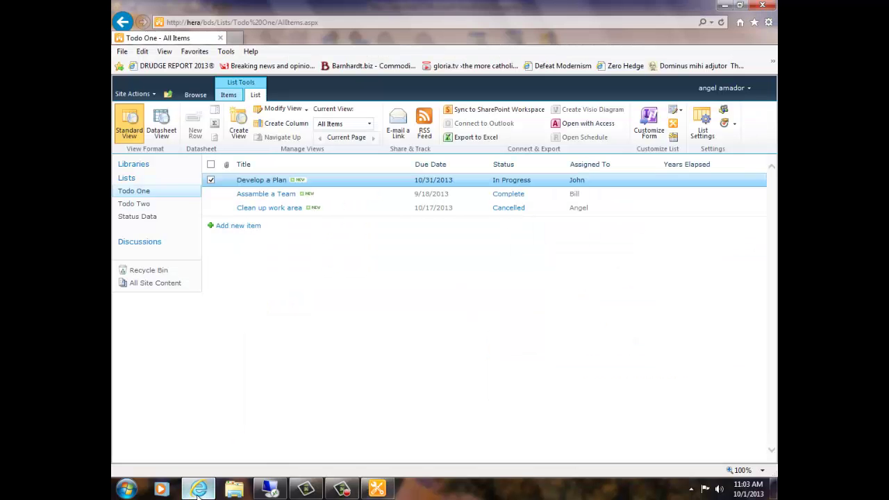
# Switch to Internet Explorer and open the Workflow Settings page of the Todo One list to review its associated workflows.
pyautogui.click(700, 133)
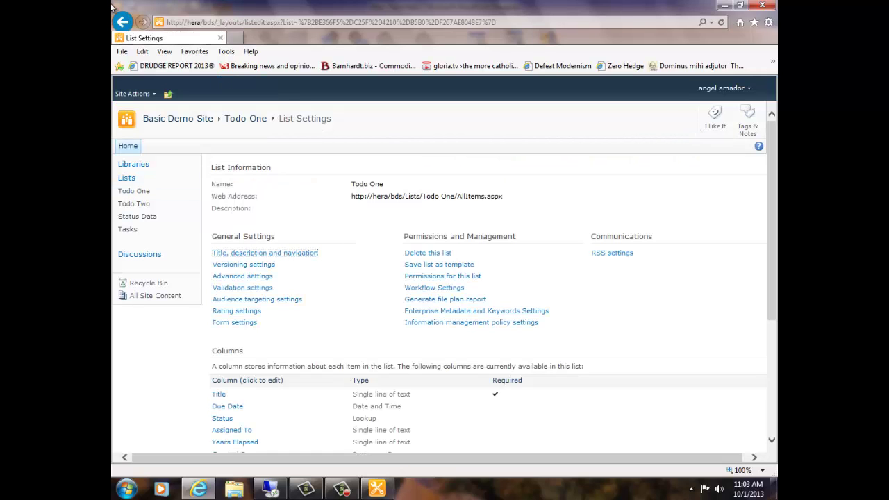
pyautogui.click(121, 22)
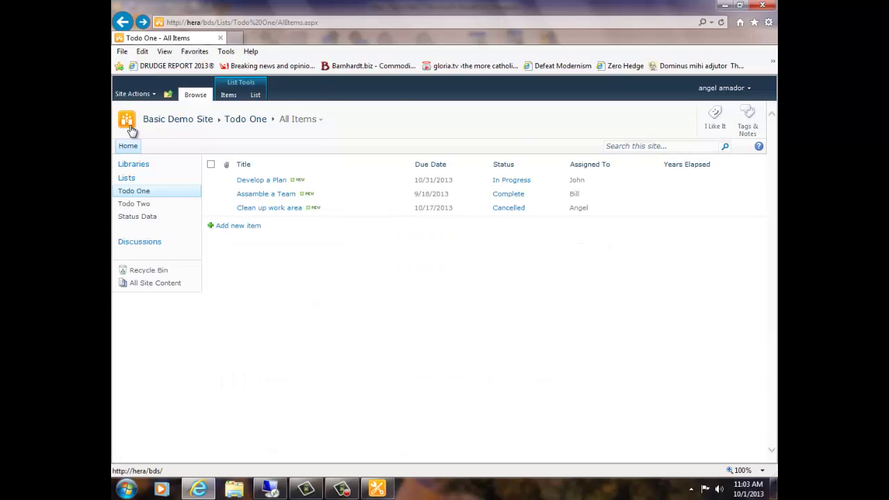
pyautogui.click(254, 97)
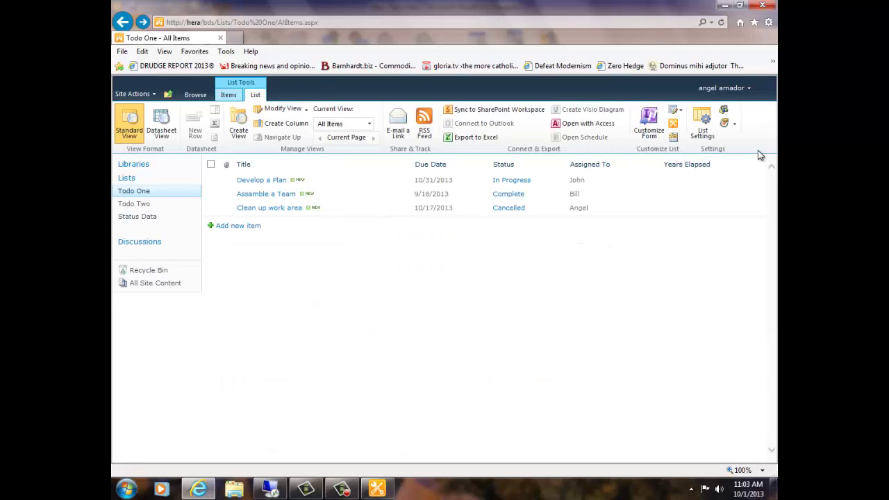
pyautogui.click(727, 128)
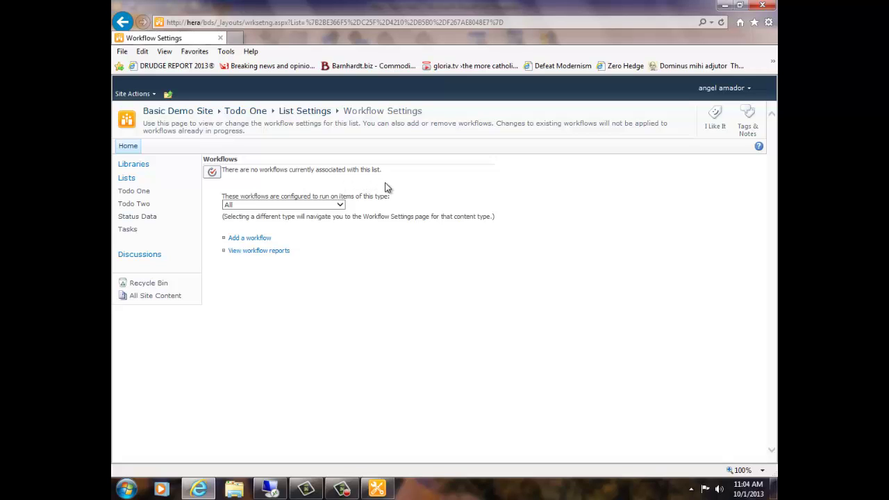
# Publish ProcessTodoOneWF from SharePoint Designer and reload the list's Workflow Settings page in Internet Explorer.
pyautogui.click(384, 490)
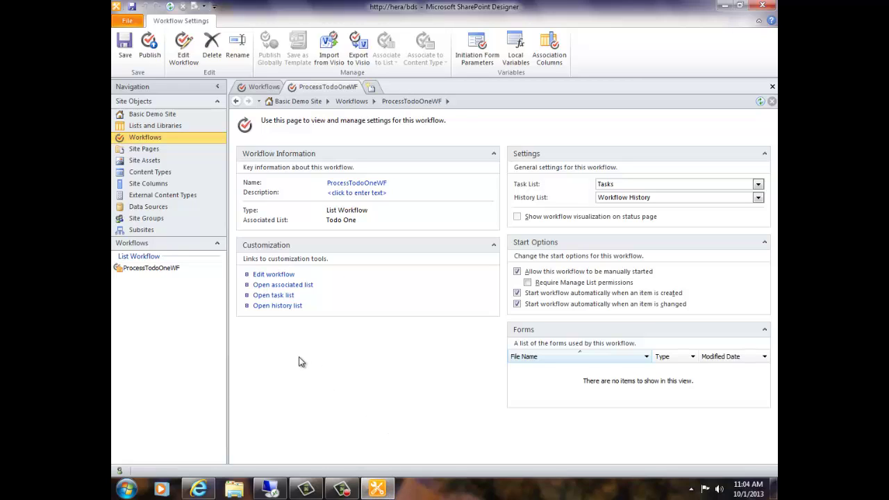
pyautogui.click(150, 56)
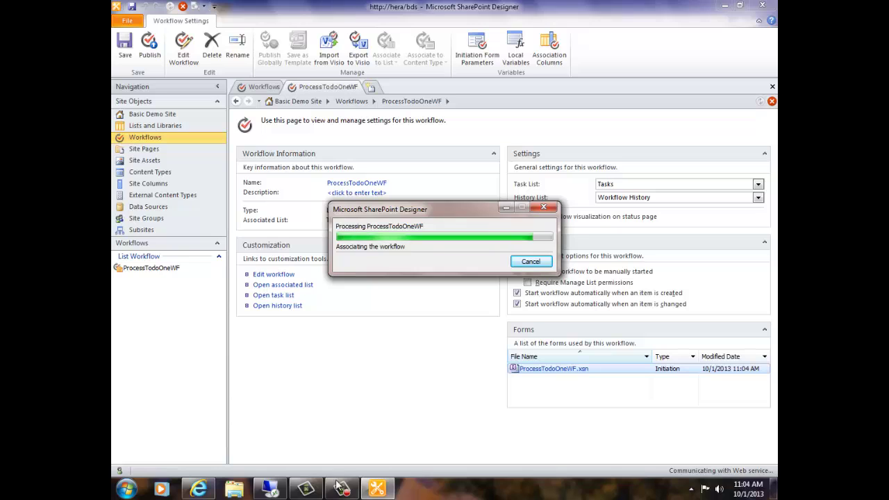
pyautogui.click(199, 490)
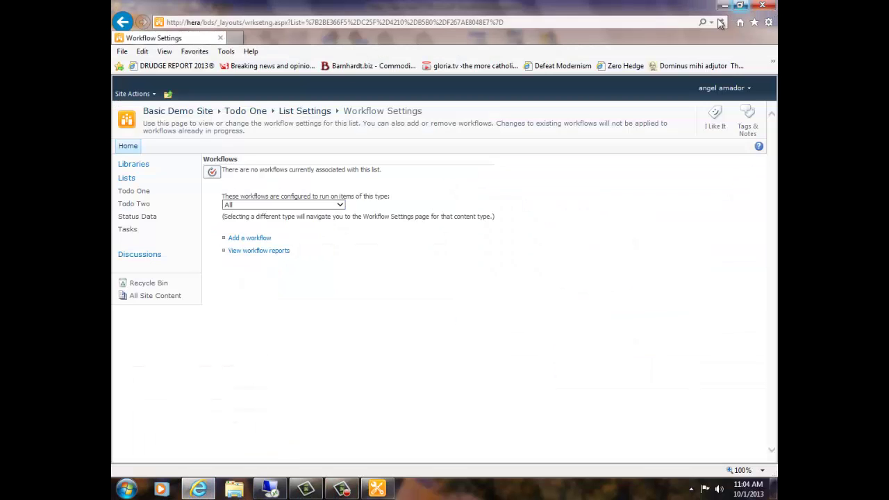
pyautogui.click(719, 21)
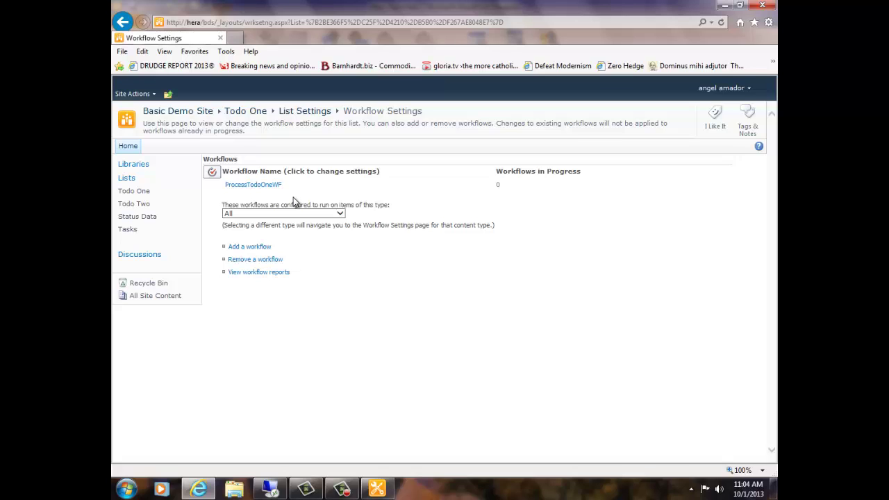
# Open the Todo One list and close SharePoint Designer.
pyautogui.click(258, 112)
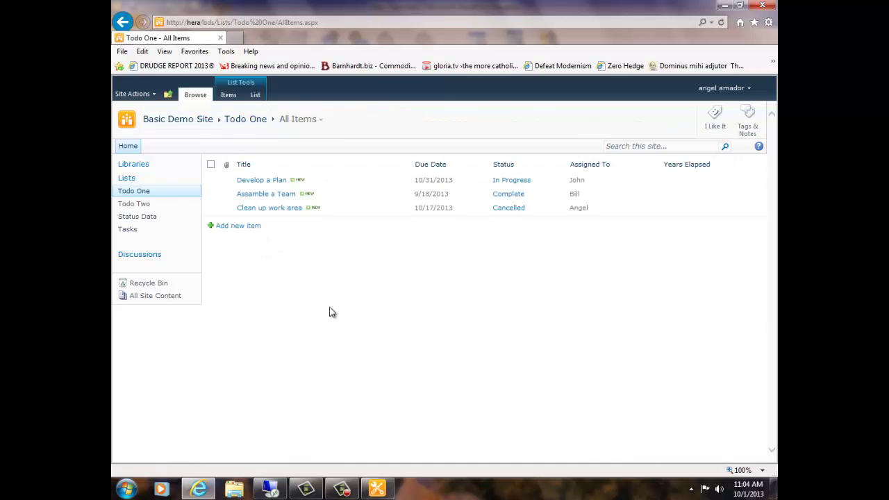
pyautogui.click(388, 492)
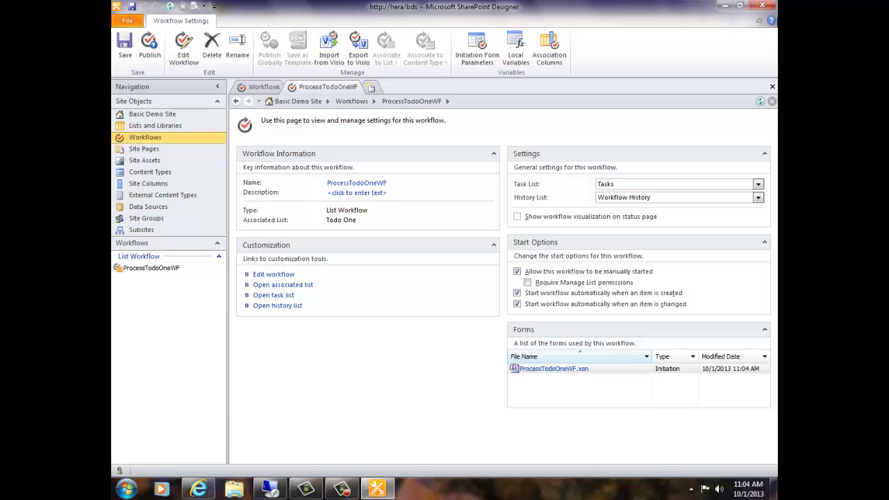
pyautogui.click(763, 6)
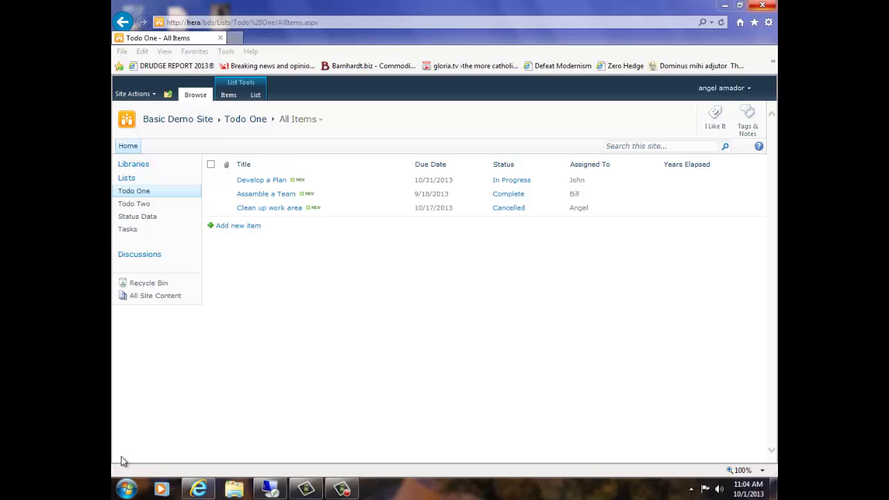
pyautogui.moveTo(199, 490)
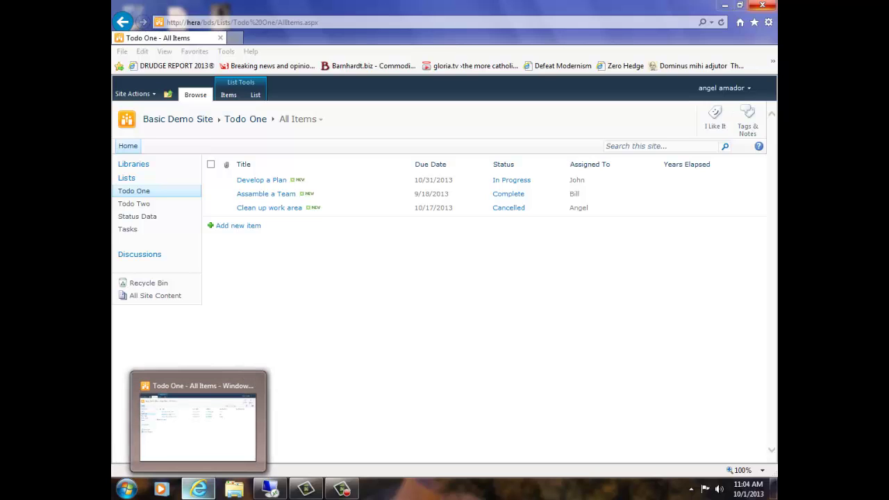
pyautogui.click(199, 489)
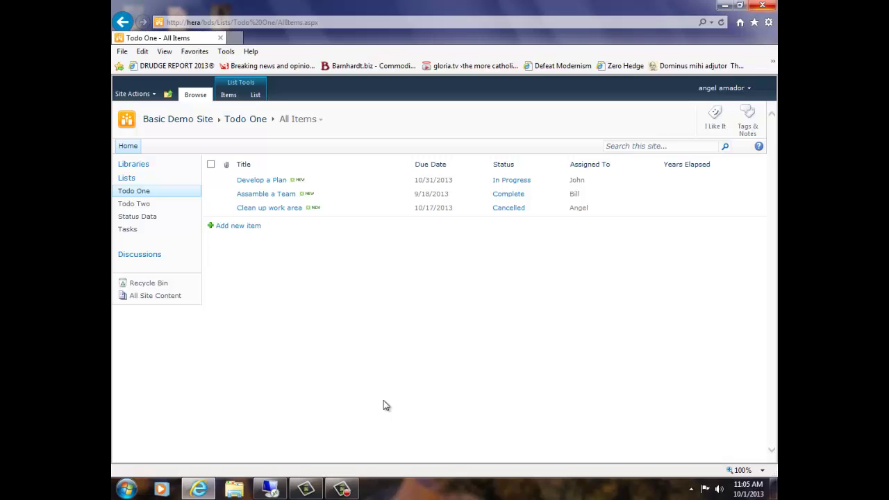
# Open the Develop a Plan item for editing, save it without changes to trigger the workflow, and reload the list.
pyautogui.click(243, 181)
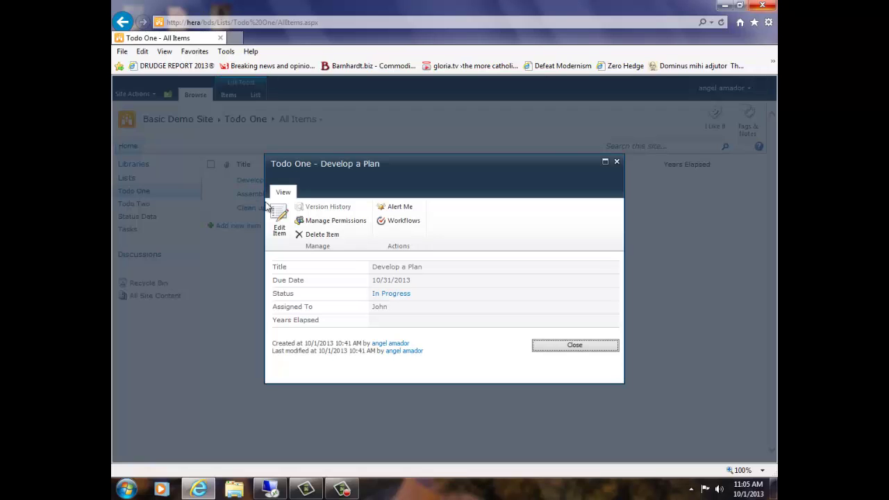
pyautogui.click(276, 214)
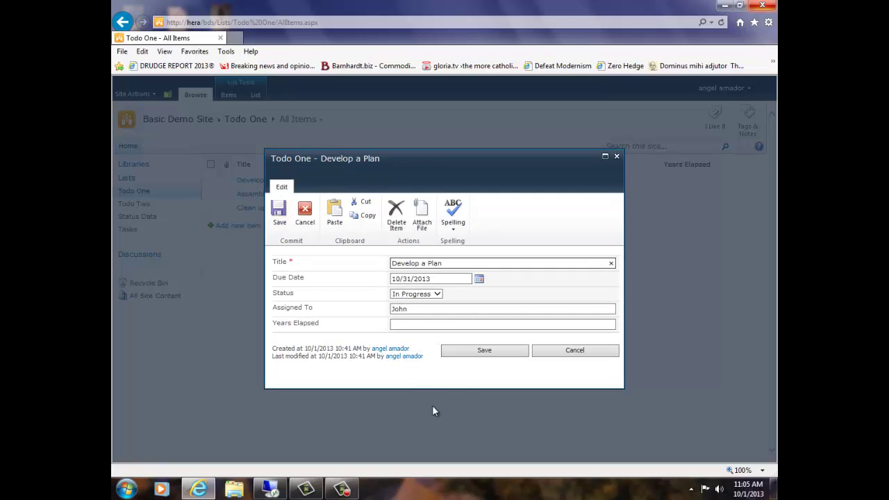
pyautogui.click(479, 352)
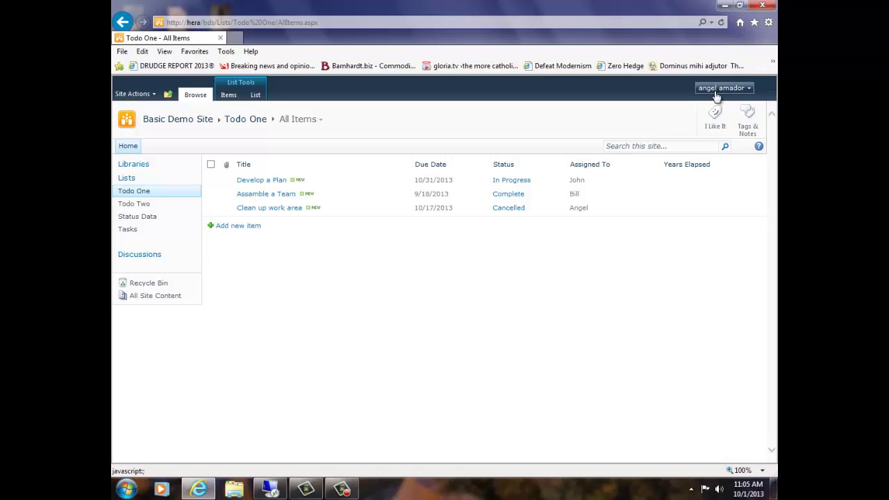
pyautogui.click(721, 22)
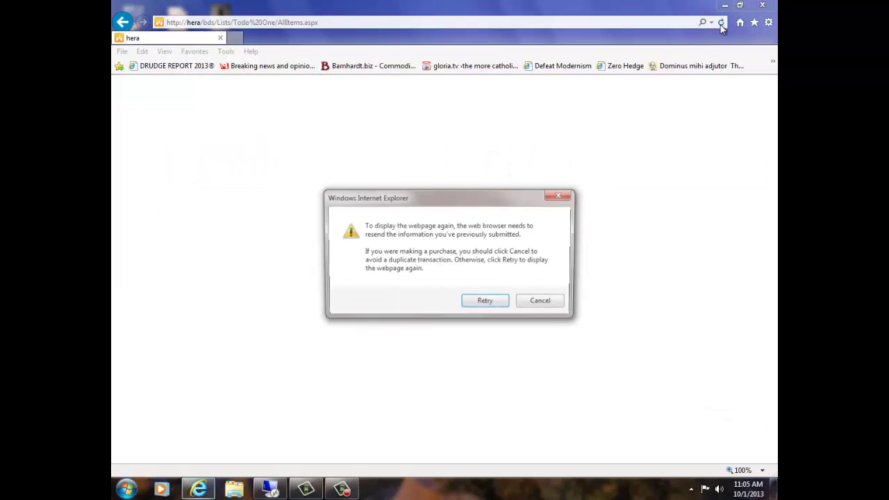
pyautogui.click(486, 301)
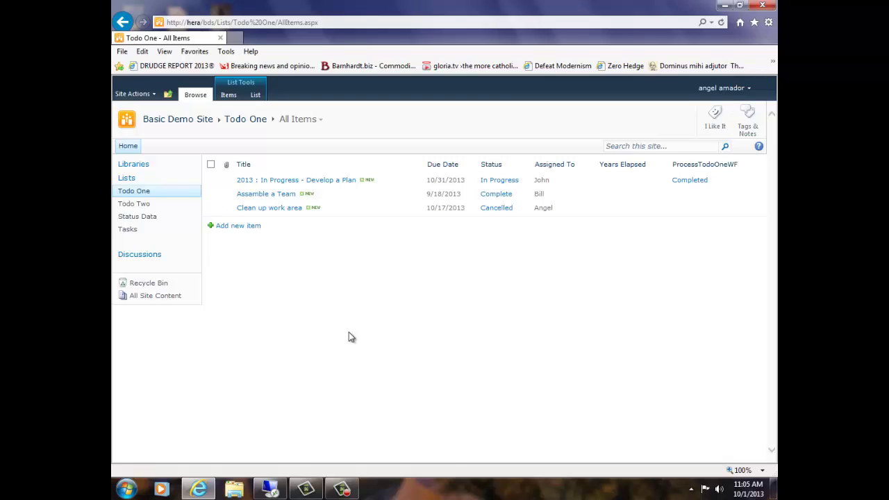
# Add a Todo One item titled "Pick up the Laundry", due 10/1/2013, with status In Progress, assigned to aa.
pyautogui.click(233, 227)
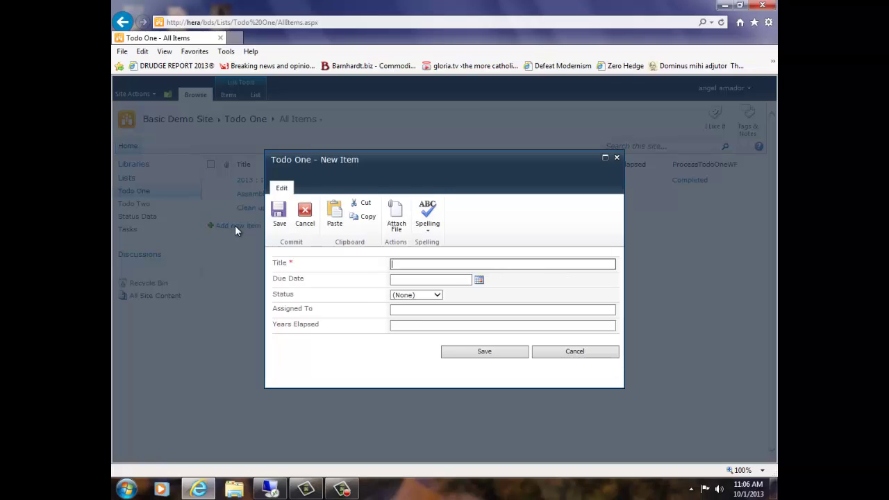
pyautogui.write('Pick up the Laundry')
pyautogui.press('Tab')
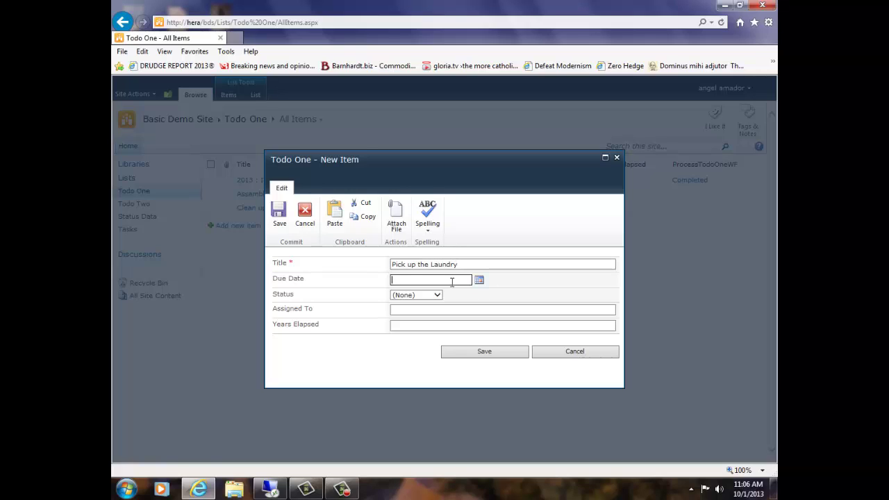
pyautogui.click(479, 279)
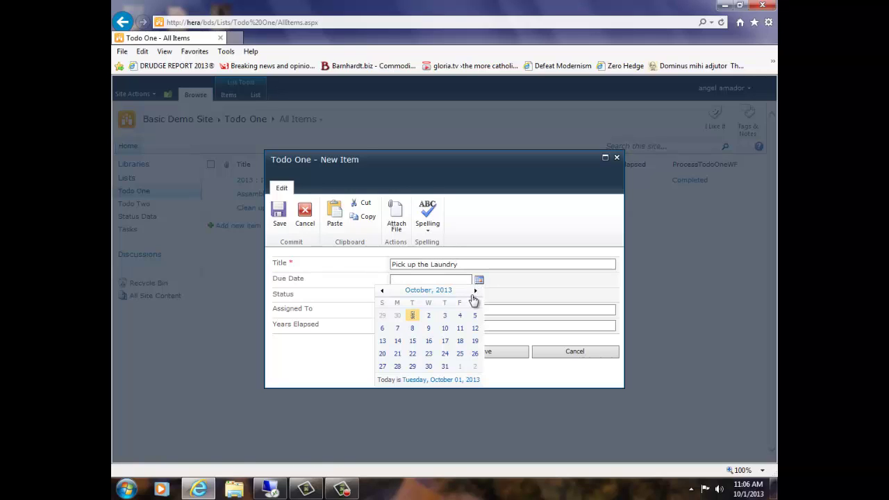
pyautogui.click(412, 315)
pyautogui.click(428, 296)
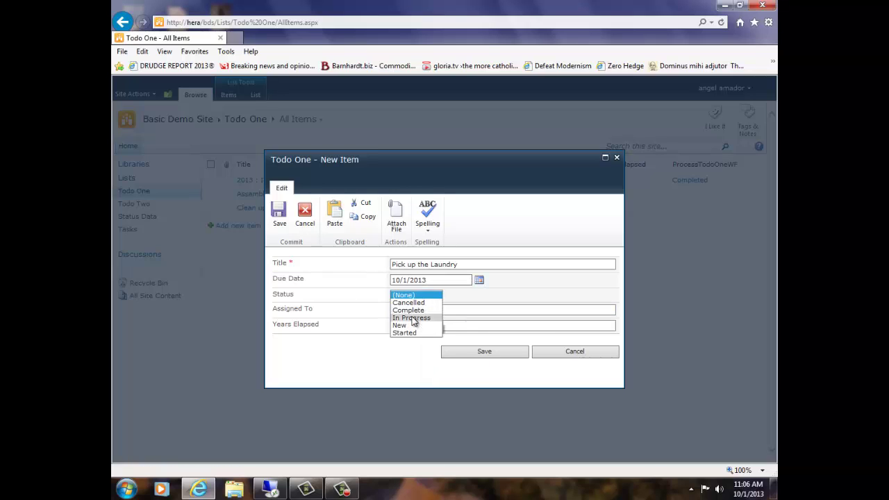
pyautogui.click(414, 318)
pyautogui.click(416, 308)
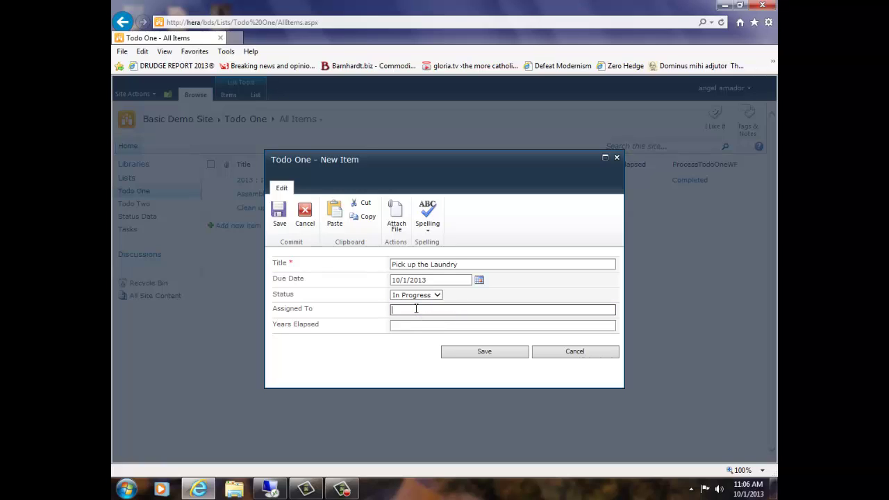
pyautogui.write('aa')
pyautogui.click(499, 355)
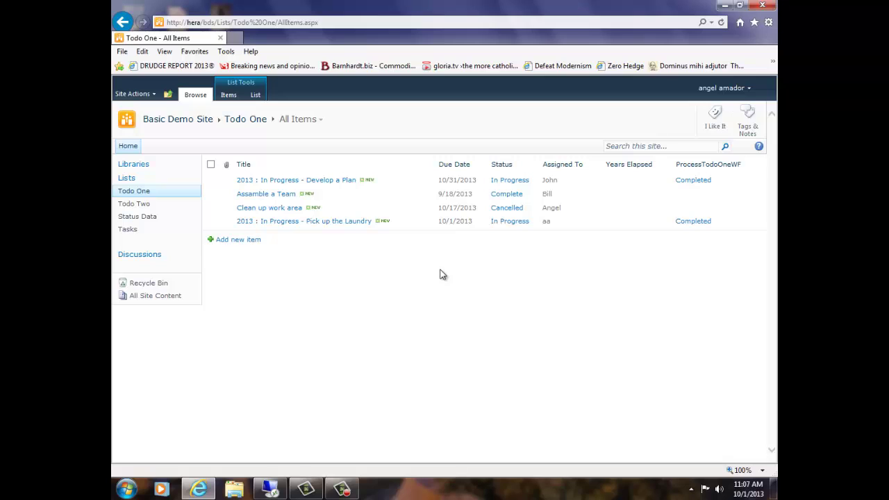
# Add a Todo One item titled "Where is the Laundry", due 9/26/2013, with status Complete, assigned to aa, and dismiss the further blank item form.
pyautogui.click(232, 243)
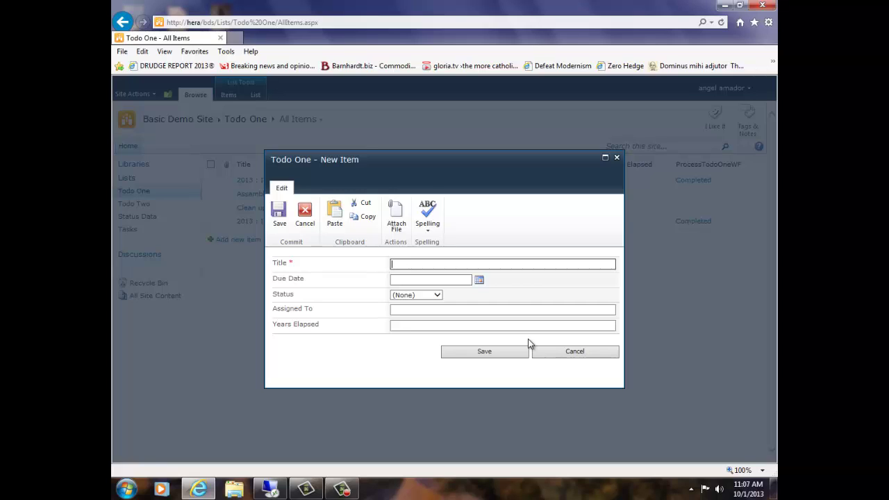
pyautogui.write('Where is the Laundry')
pyautogui.click(479, 280)
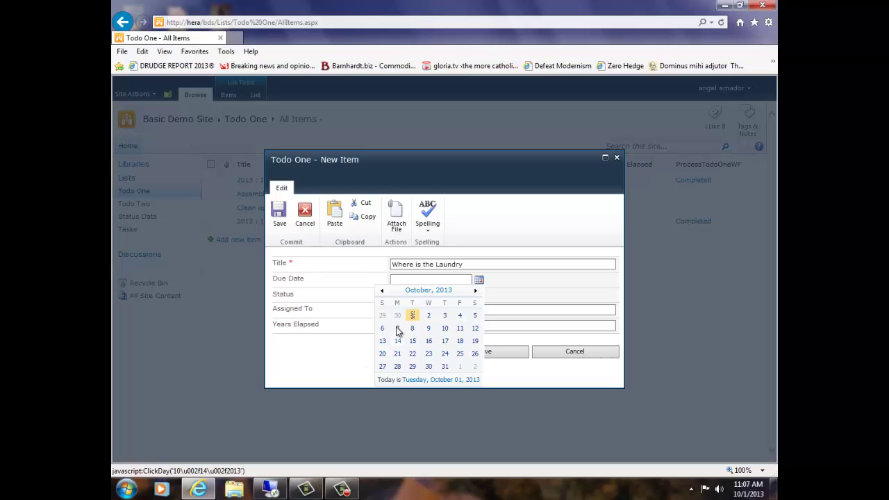
pyautogui.click(382, 290)
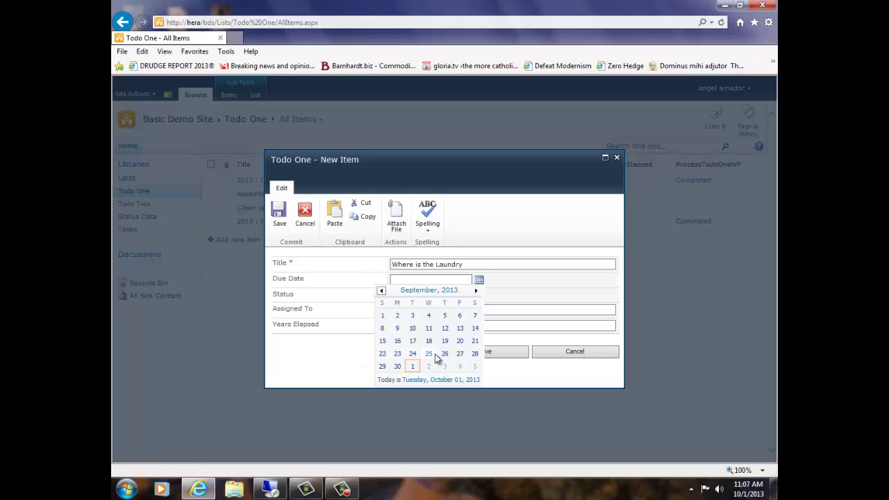
pyautogui.click(444, 353)
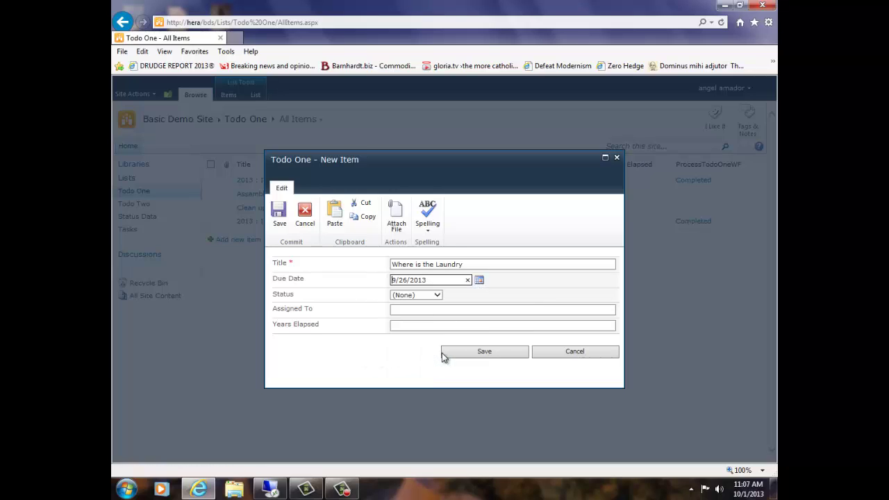
pyautogui.click(437, 296)
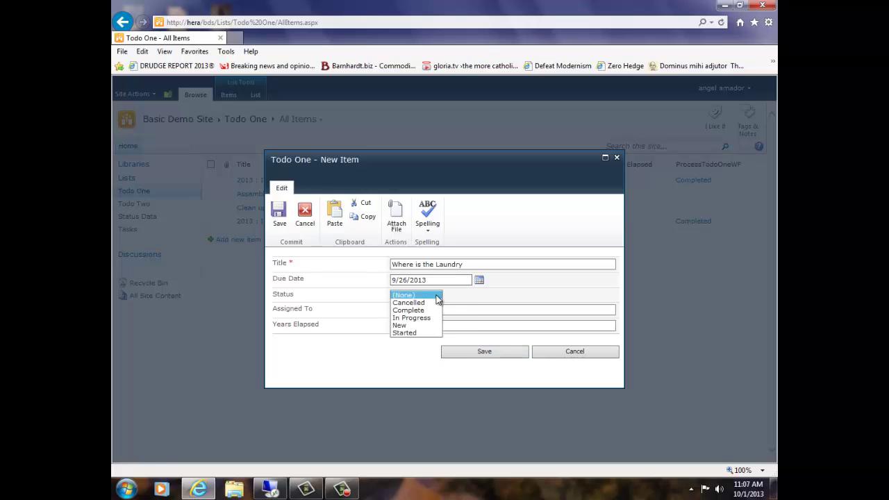
pyautogui.click(423, 311)
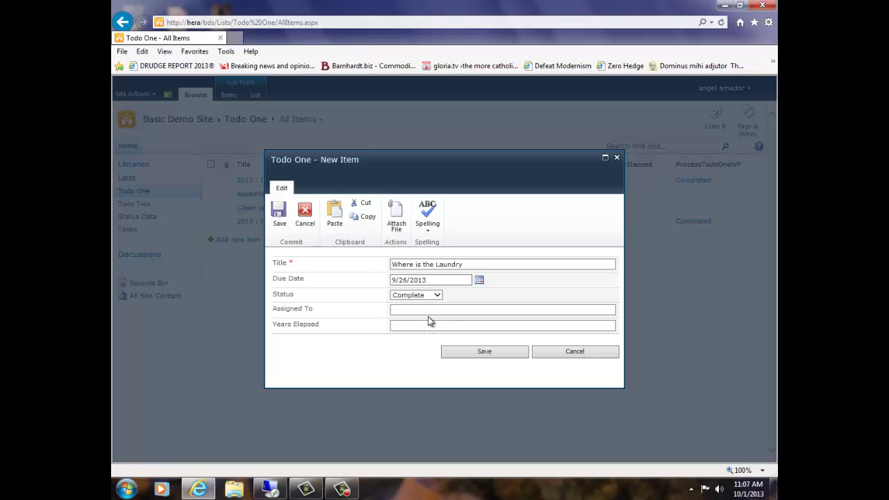
pyautogui.click(427, 310)
pyautogui.write('aa')
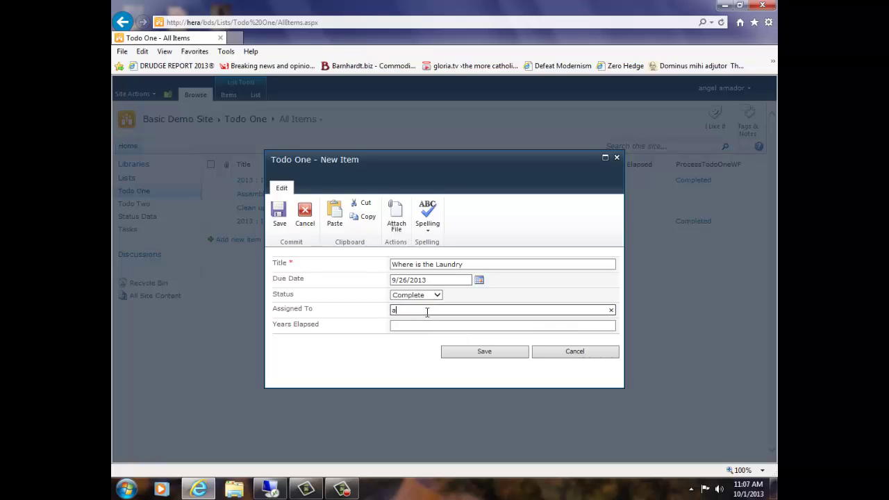
pyautogui.click(483, 353)
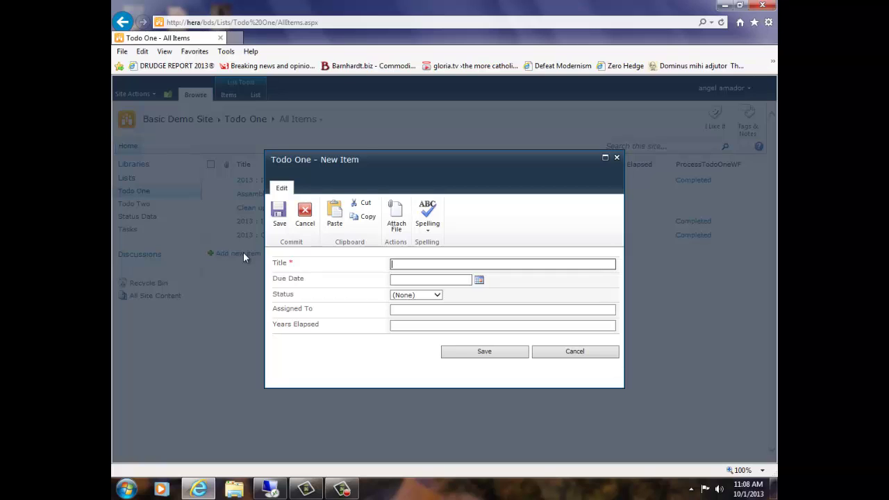
pyautogui.click(603, 351)
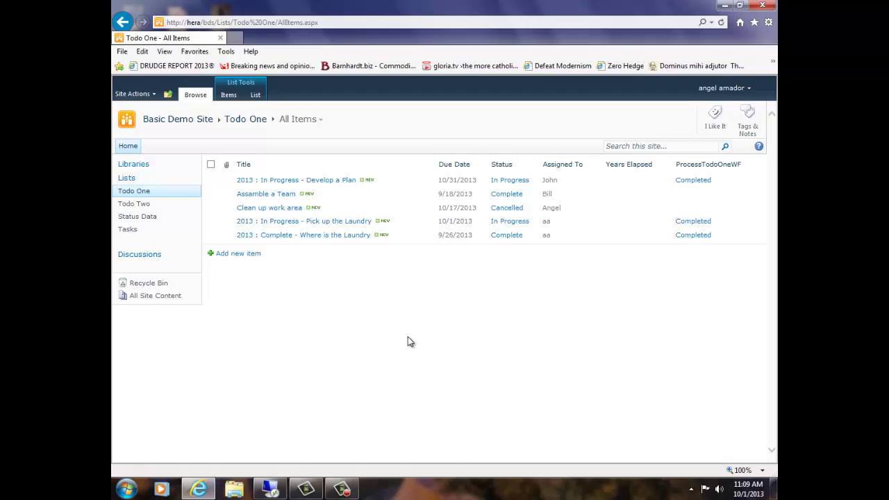
# Show the Todo Two list, and switch to the hera remote desktop to close its browser window.
pyautogui.click(129, 205)
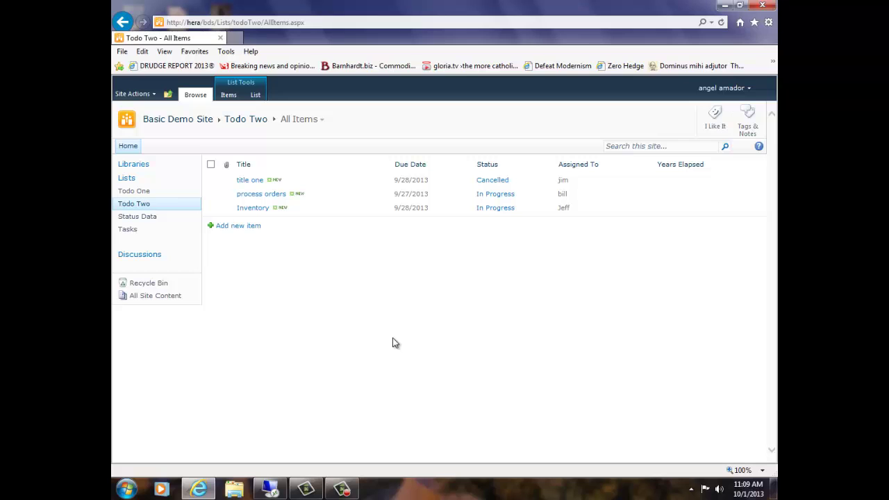
pyautogui.click(273, 489)
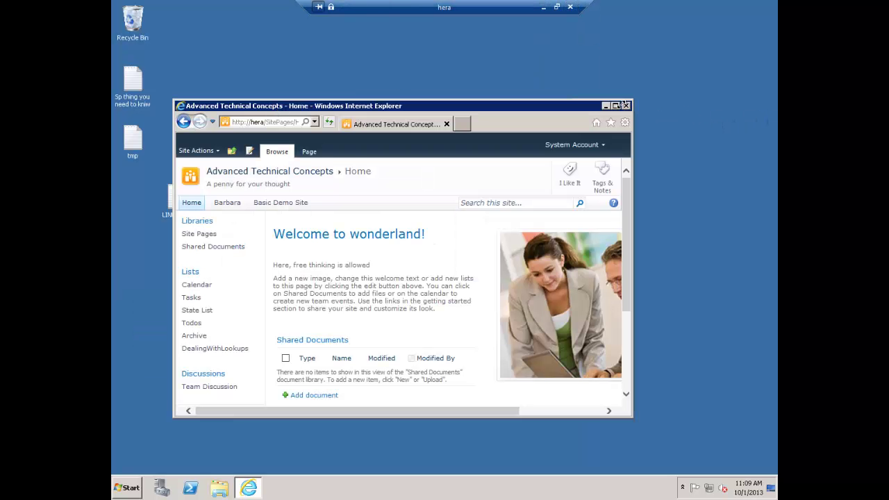
pyautogui.click(620, 103)
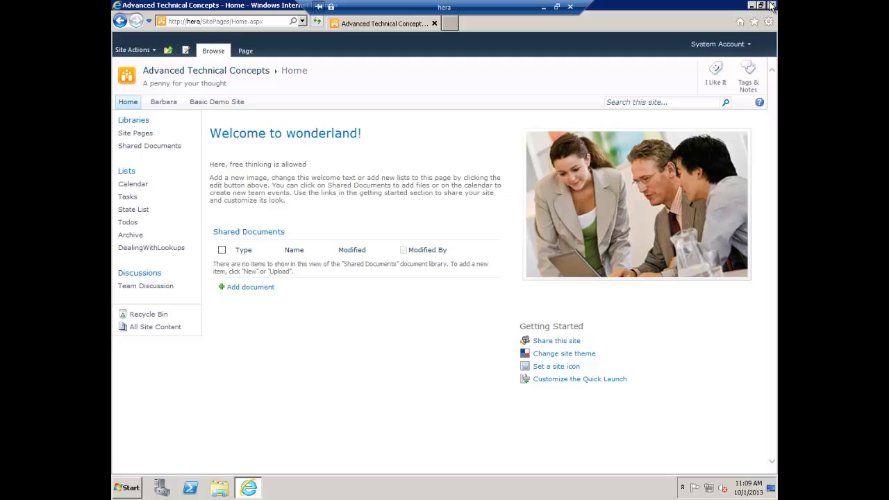
pyautogui.click(771, 5)
# Launch Visual Studio 2012 on hera and open the BasicDemoSite solution from the BasicDemoSite folder.
pyautogui.click(120, 493)
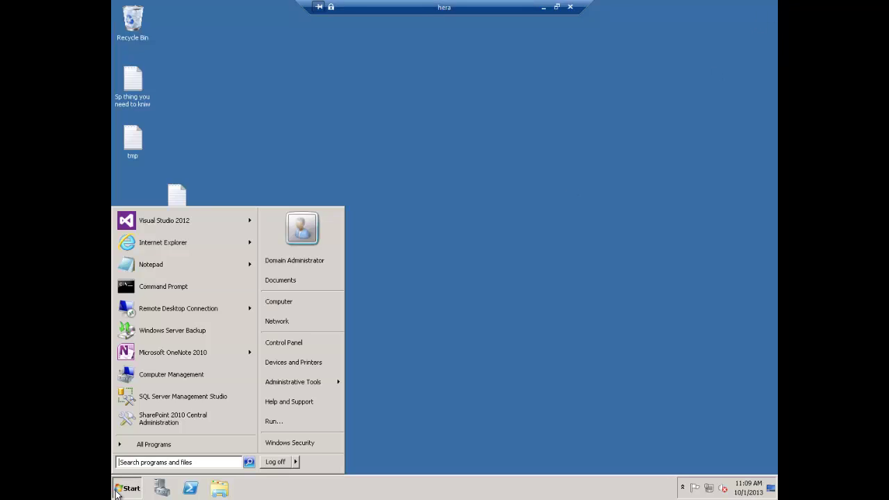
pyautogui.click(146, 220)
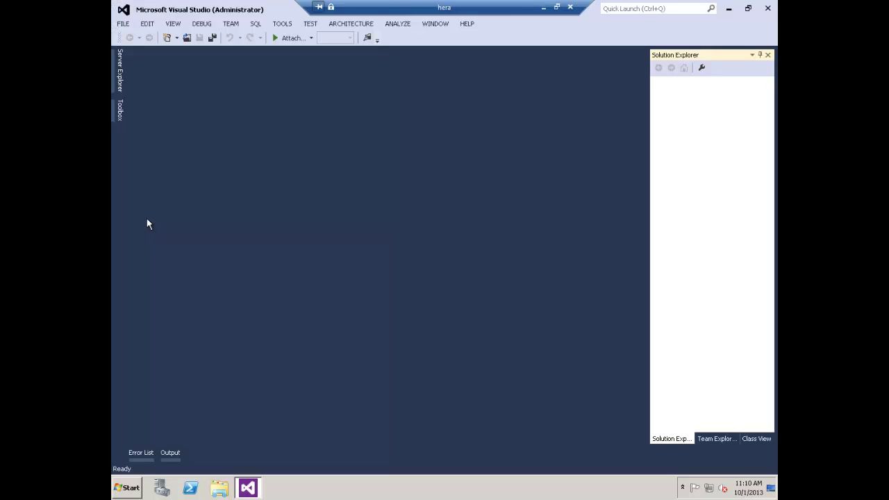
pyautogui.click(122, 25)
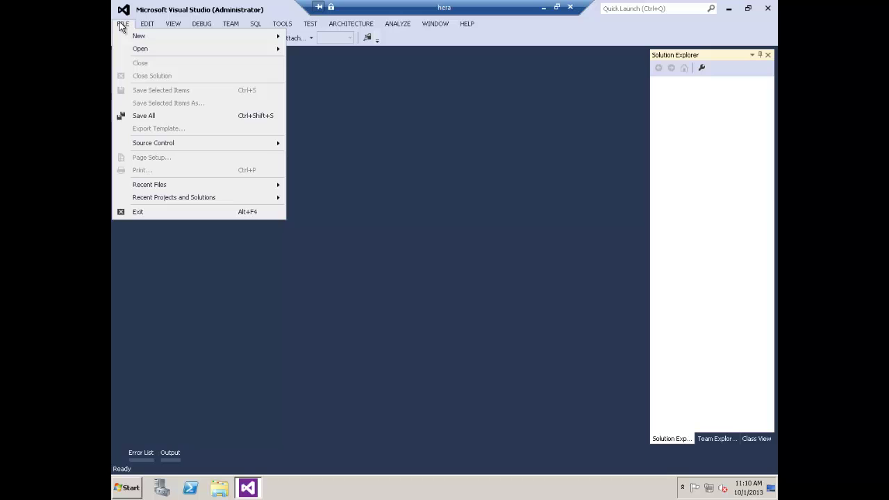
pyautogui.moveTo(148, 51)
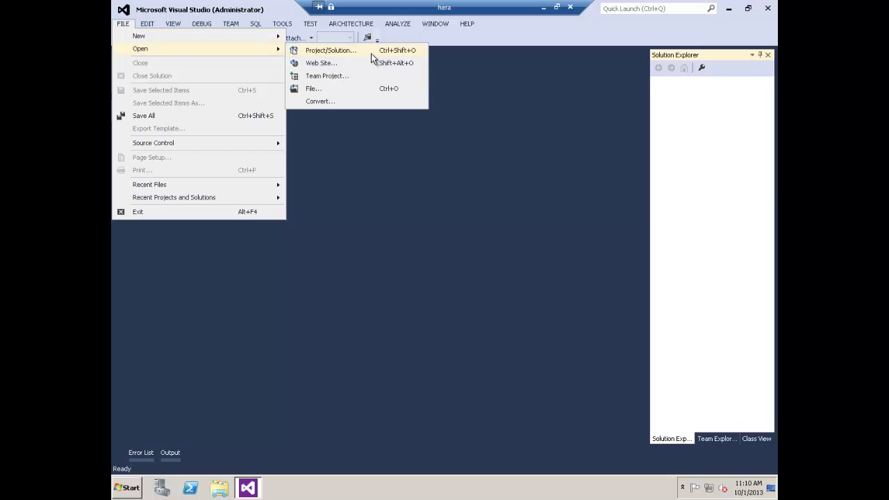
pyautogui.click(370, 54)
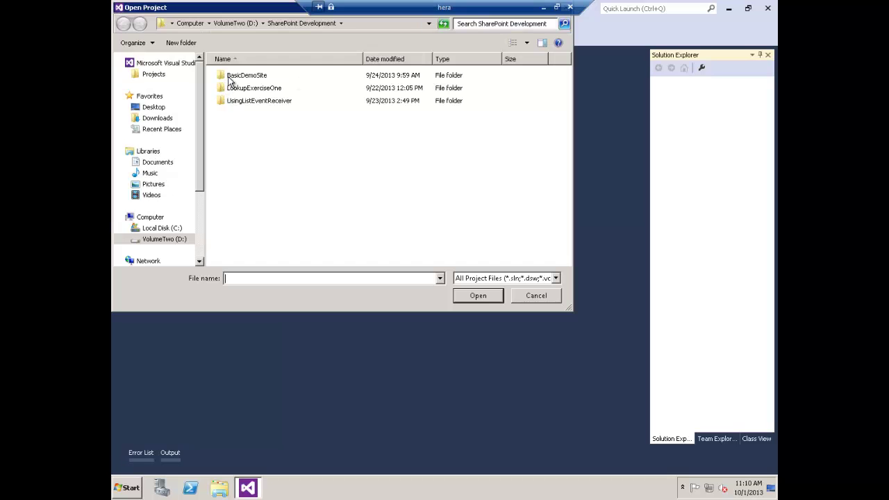
pyautogui.doubleClick(231, 77)
pyautogui.doubleClick(229, 89)
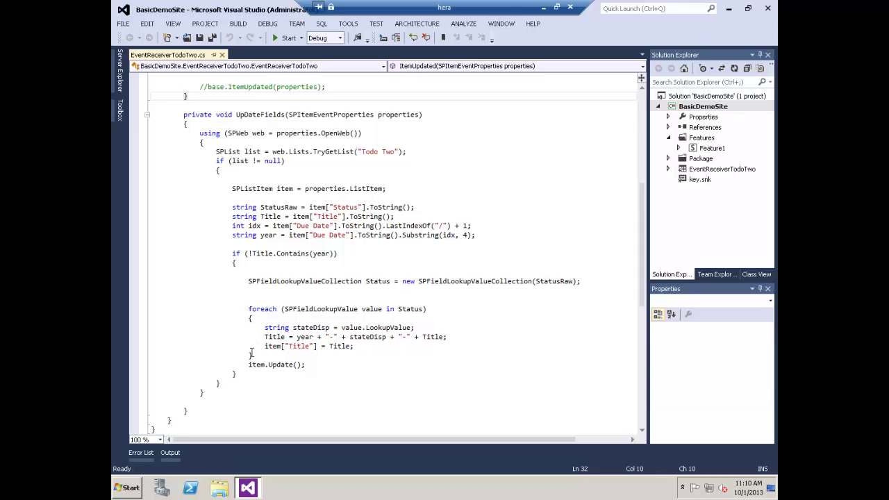
# Examine the ItemAdded, ItemUpdated and UpDateFields methods in EventReceiverTodoTwo.cs to see how the Todo Two titles are rewritten.
pyautogui.scroll(3, 636, 297)
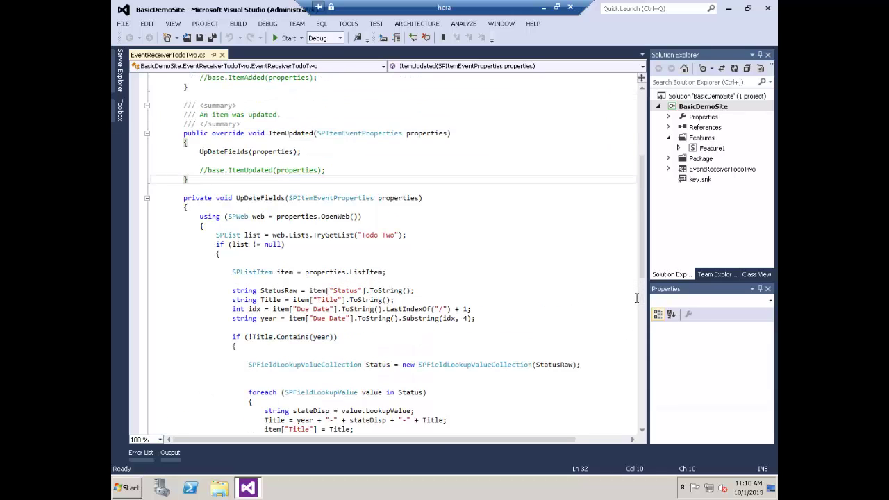
pyautogui.scroll(4, 636, 297)
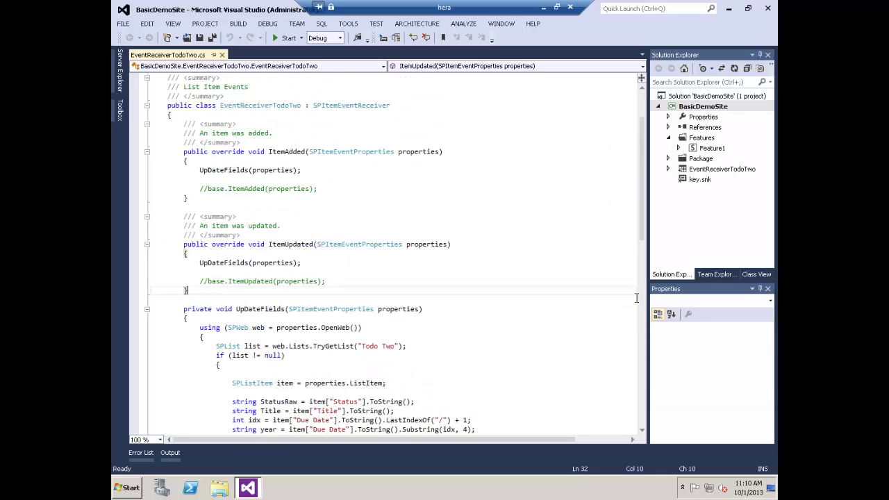
pyautogui.scroll(-1, 636, 297)
pyautogui.scroll(1, 633, 292)
pyautogui.scroll(-2, 284, 286)
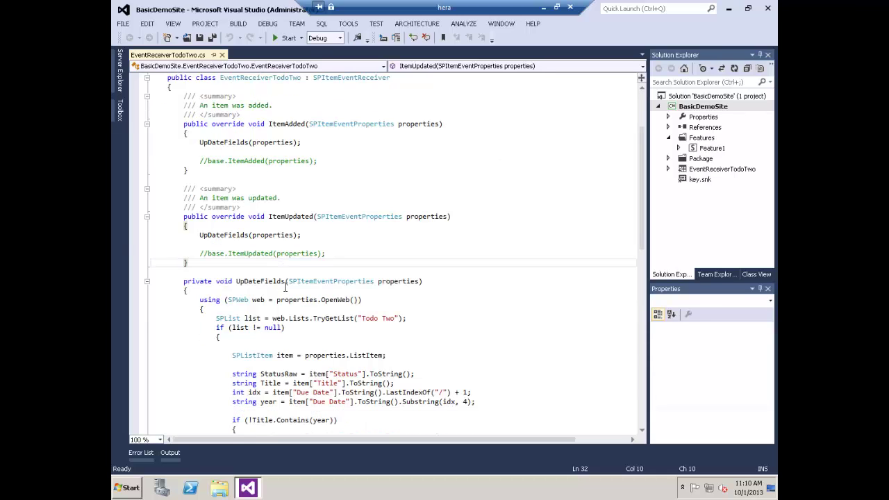
pyautogui.scroll(-2, 285, 287)
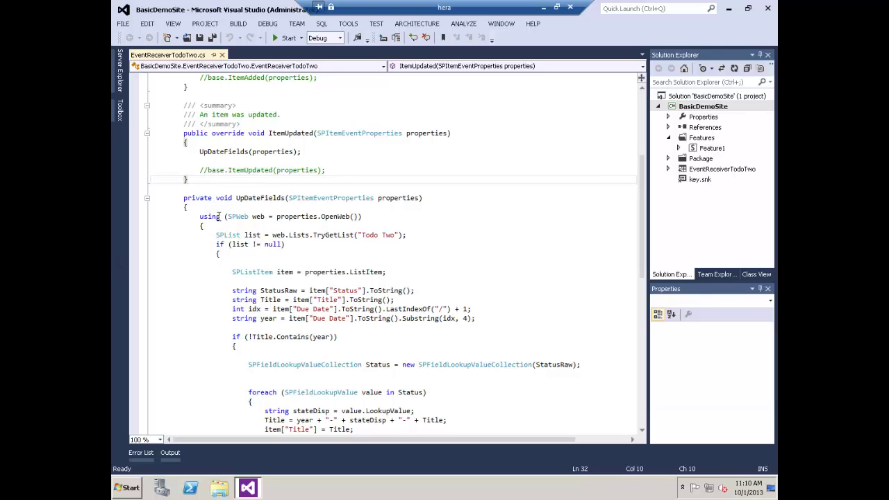
pyautogui.scroll(-1, 221, 217)
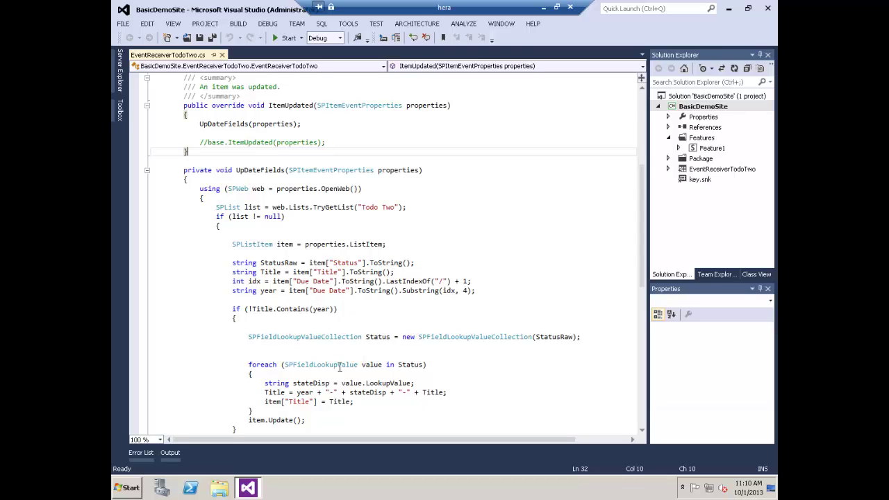
pyautogui.scroll(-1, 311, 404)
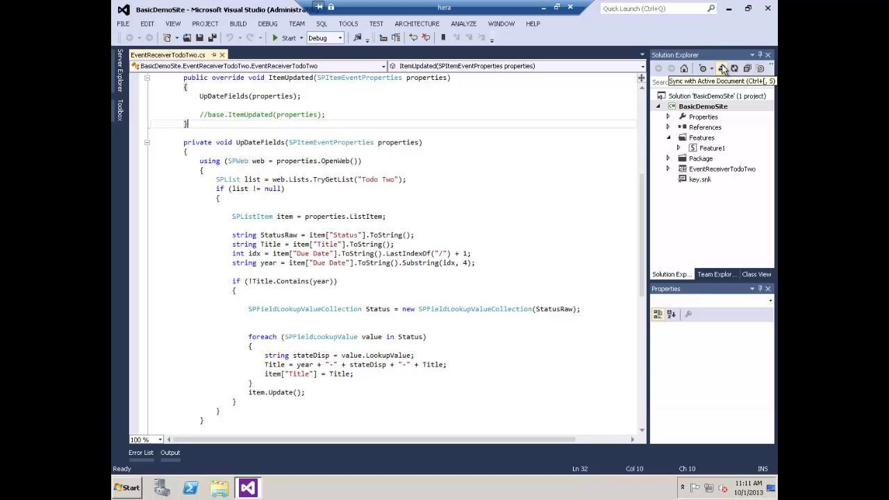
# Switch back to the local browser and show the Basic Demo Site's site features to check BasicDemoSite Feature1.
pyautogui.click(541, 12)
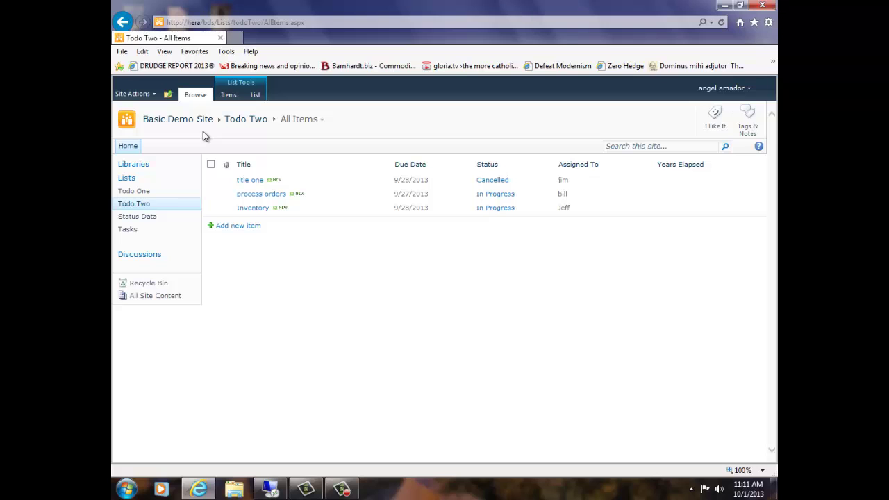
pyautogui.click(132, 93)
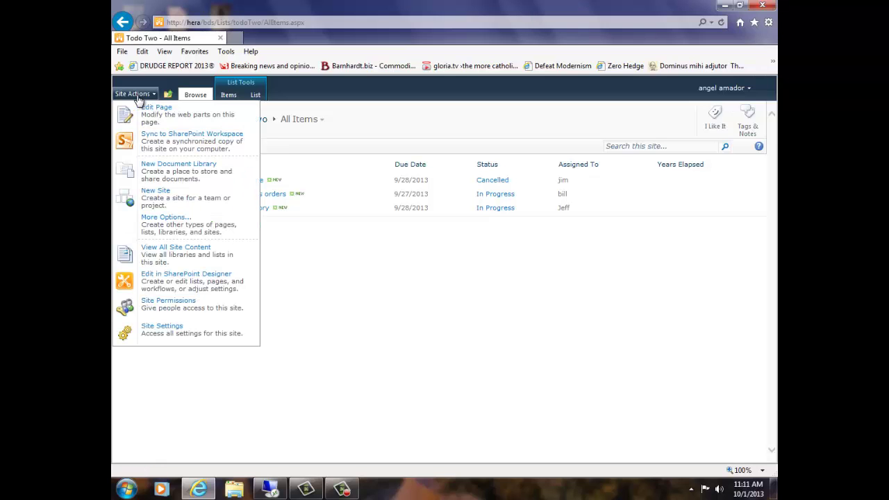
pyautogui.click(202, 334)
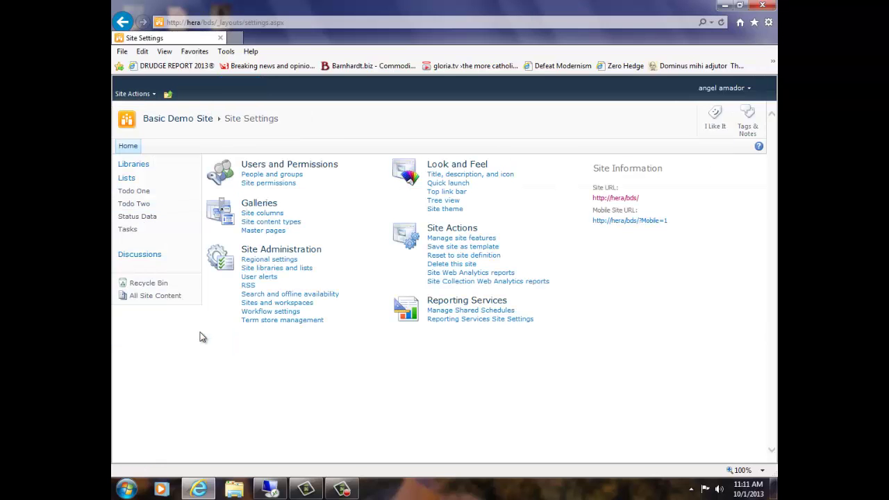
pyautogui.click(473, 238)
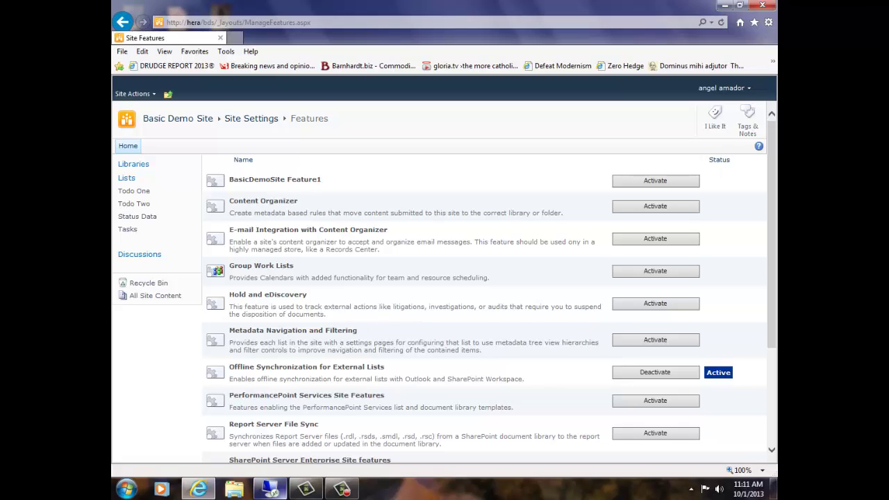
# Return to Visual Studio on hera, deploy the BasicDemoSite project, and highlight the retracted and deleted solution names in the build output.
pyautogui.moveTo(269, 492)
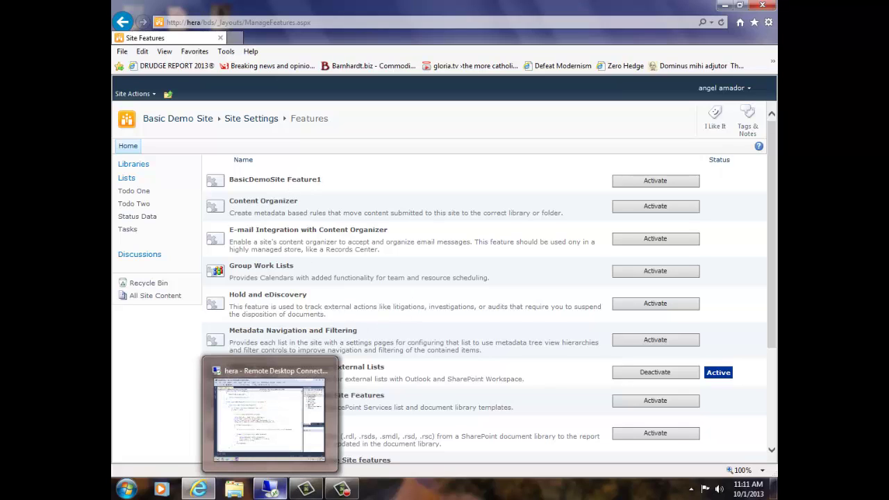
pyautogui.click(268, 491)
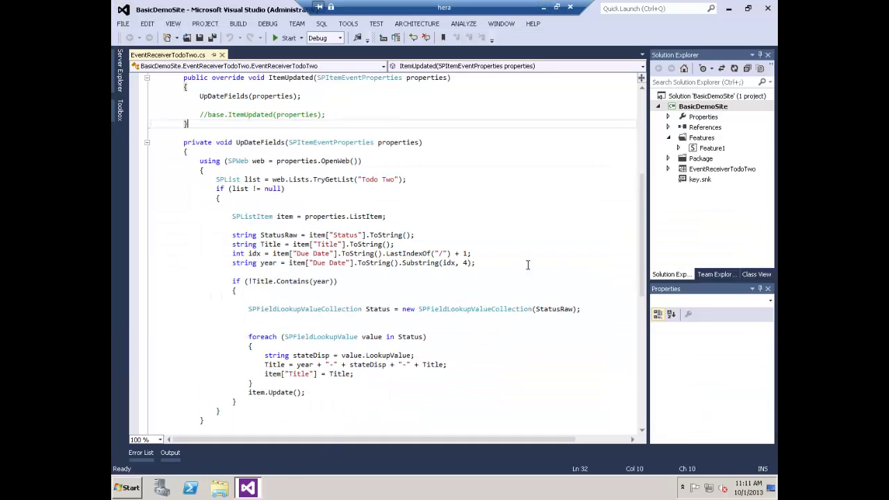
pyautogui.click(695, 106)
pyautogui.rightClick(694, 106)
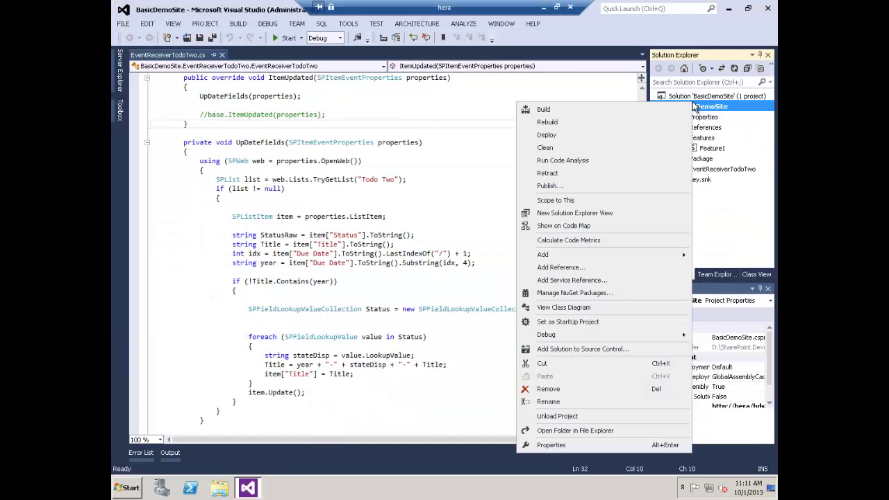
pyautogui.click(547, 135)
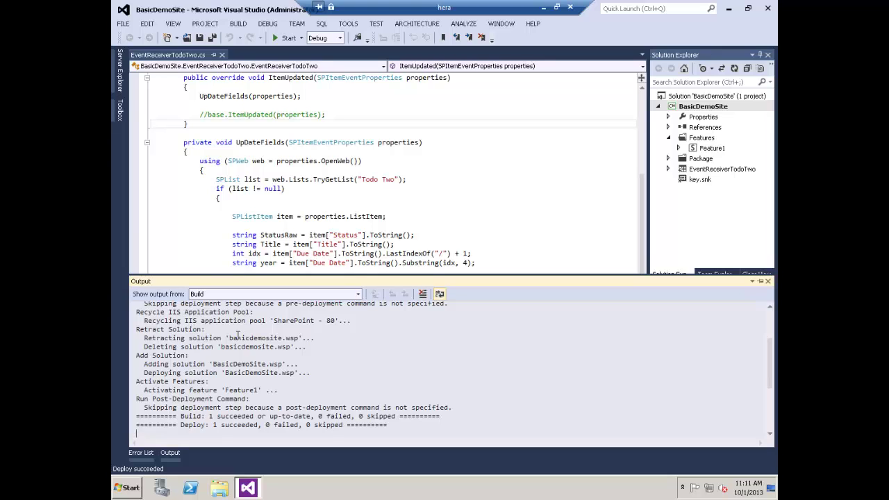
pyautogui.moveTo(236, 338); pyautogui.dragTo(299, 339)
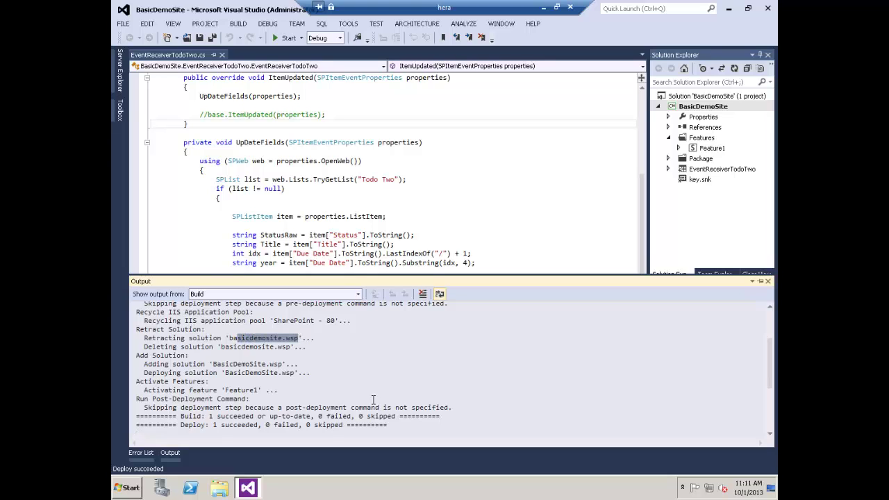
pyautogui.click(229, 348)
pyautogui.moveTo(229, 347); pyautogui.dragTo(290, 347)
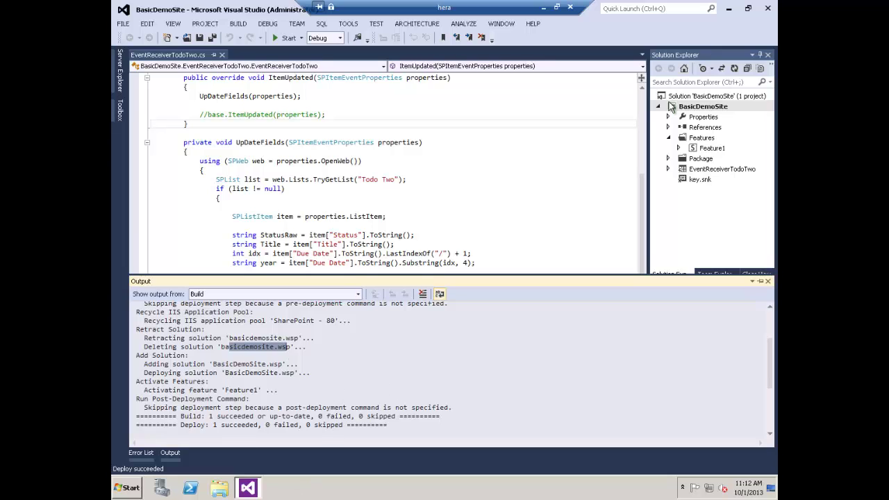
# Switch to the local browser, reload the site features page to check BasicDemoSite Feature1, and show the Todo Two list.
pyautogui.click(543, 8)
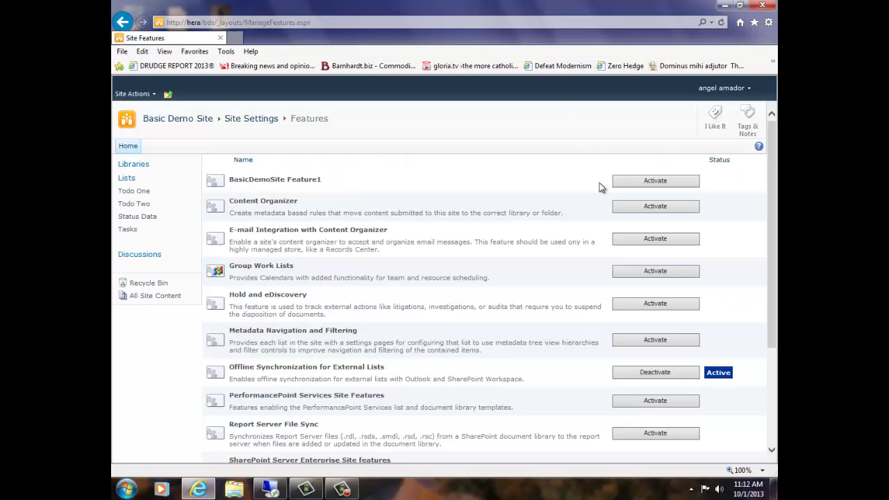
pyautogui.click(723, 22)
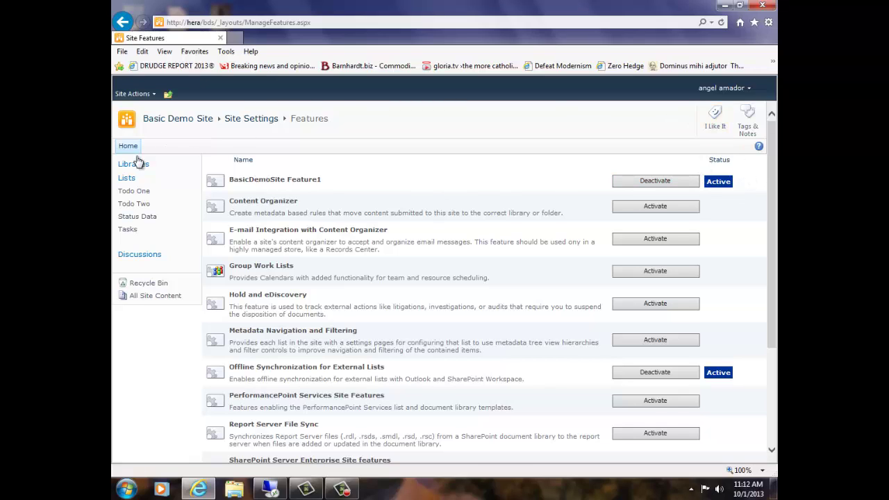
pyautogui.click(136, 194)
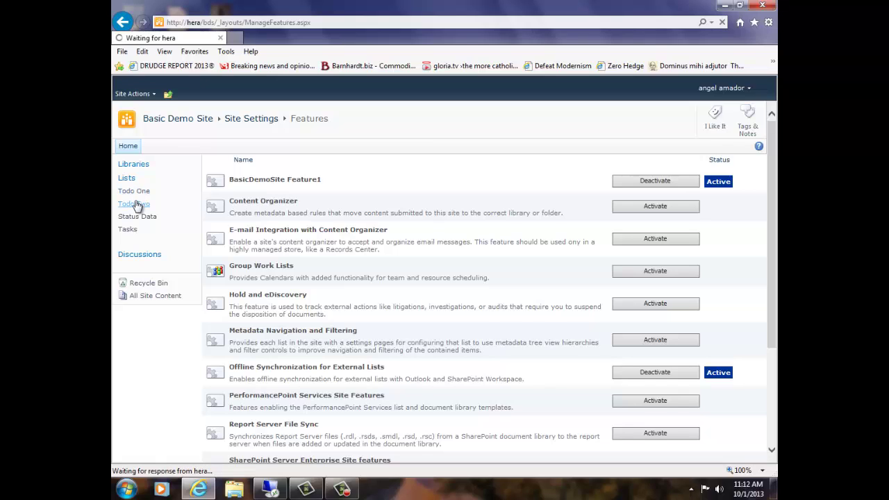
pyautogui.click(137, 204)
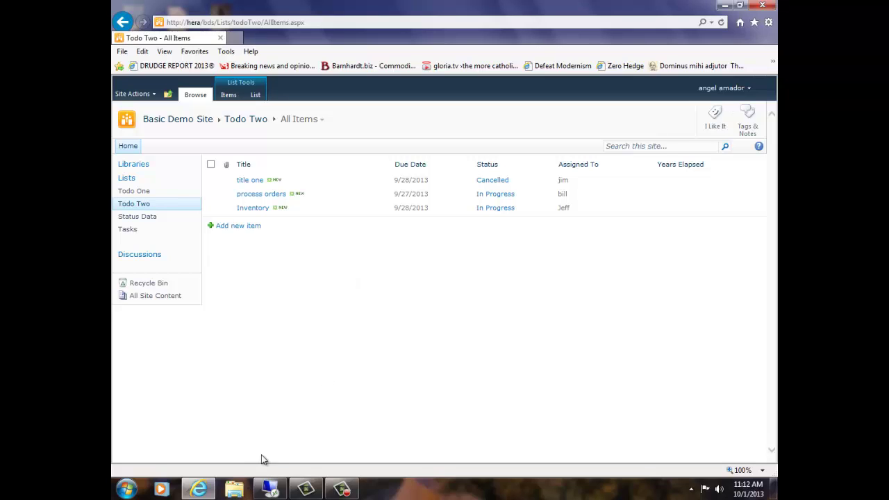
# Open the "title one" item in Todo Two for editing and save it without changes to trigger the event receiver.
pyautogui.click(261, 180)
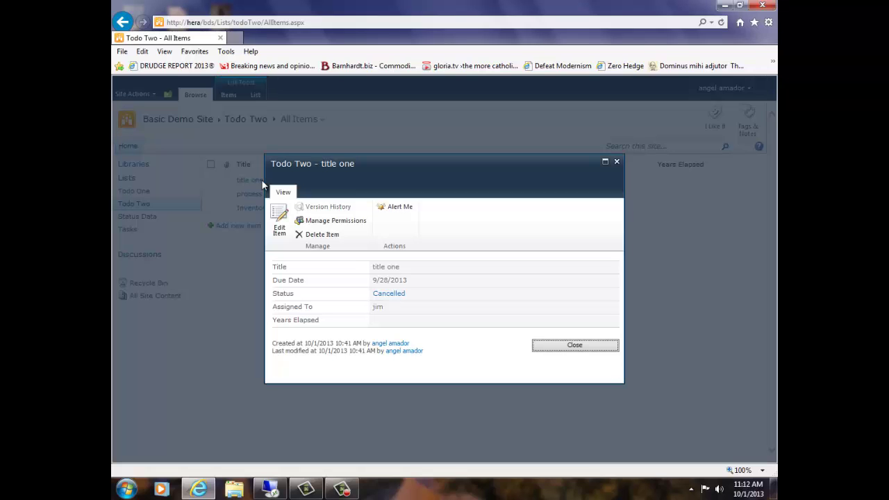
pyautogui.click(280, 221)
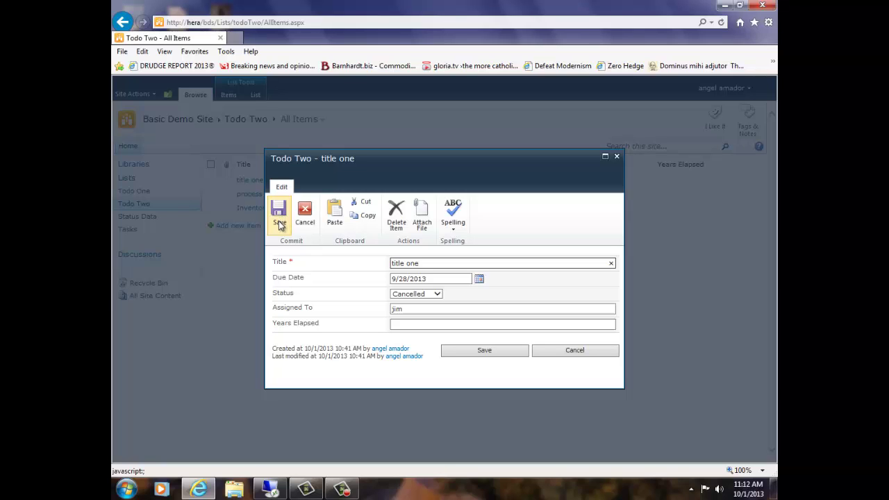
pyautogui.click(476, 350)
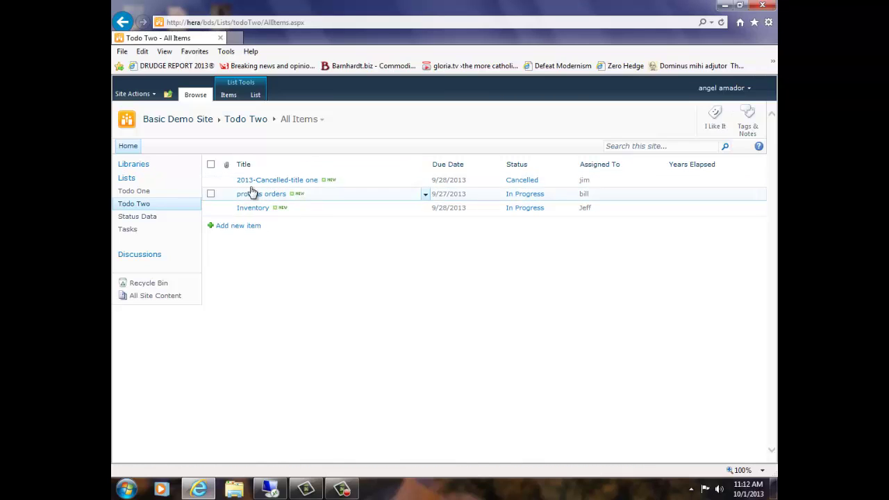
# Add a Todo Two item titled "Pick up the Laundry", due 10/1/2013, with status In Progress and the assignee's name filled in.
pyautogui.click(226, 228)
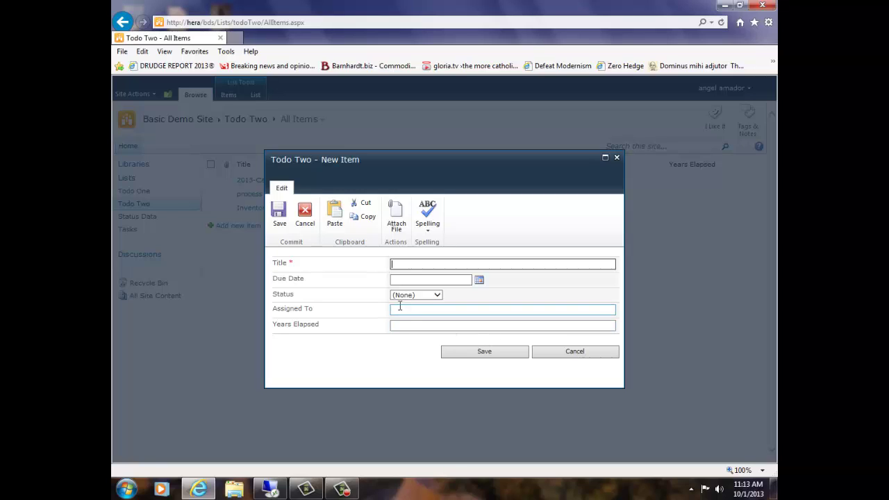
pyautogui.write('Pick up the ')
pyautogui.write('Lua')
pyautogui.write('ndry')
pyautogui.press('Tab')
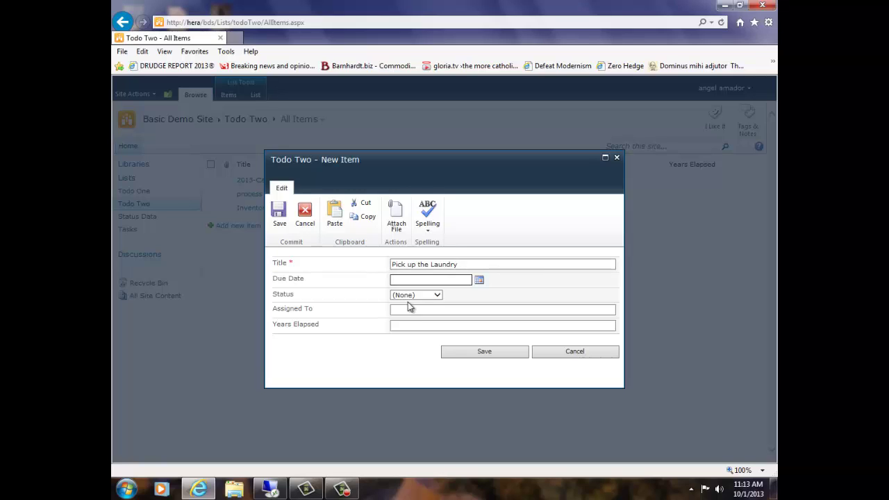
pyautogui.click(479, 280)
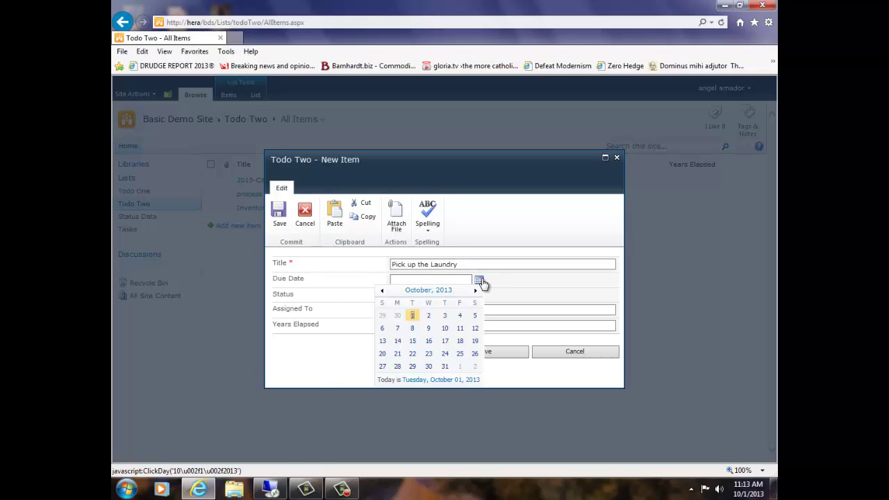
pyautogui.click(412, 316)
pyautogui.click(438, 296)
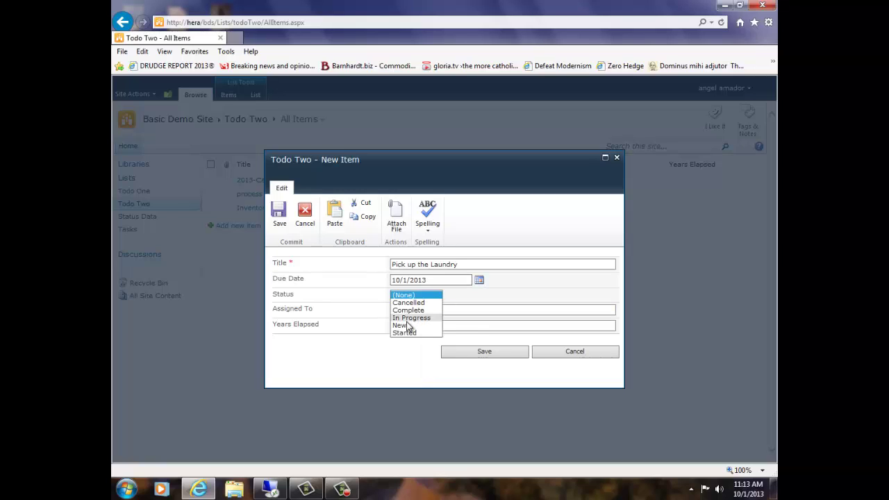
pyautogui.click(411, 318)
pyautogui.click(410, 308)
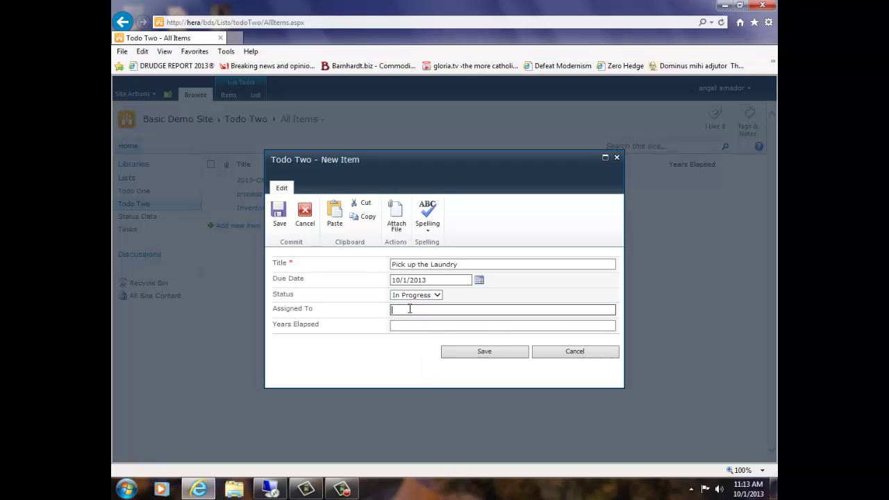
pyautogui.write('bill')
pyautogui.click(466, 351)
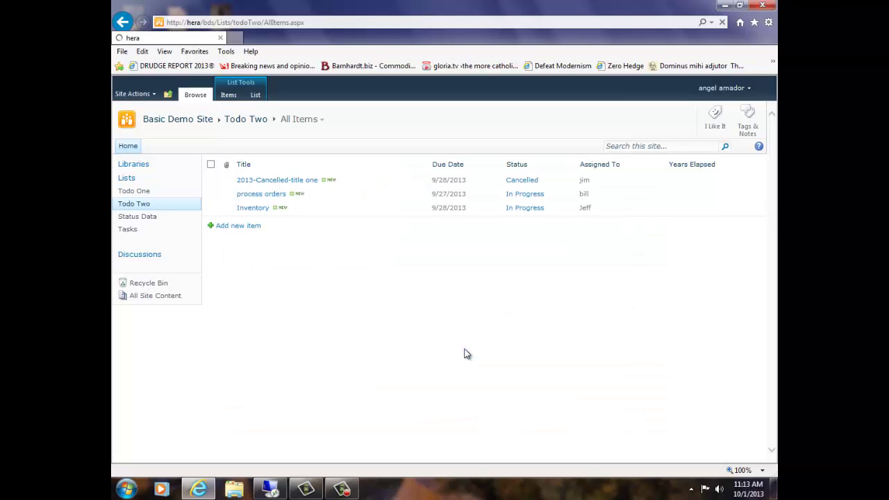